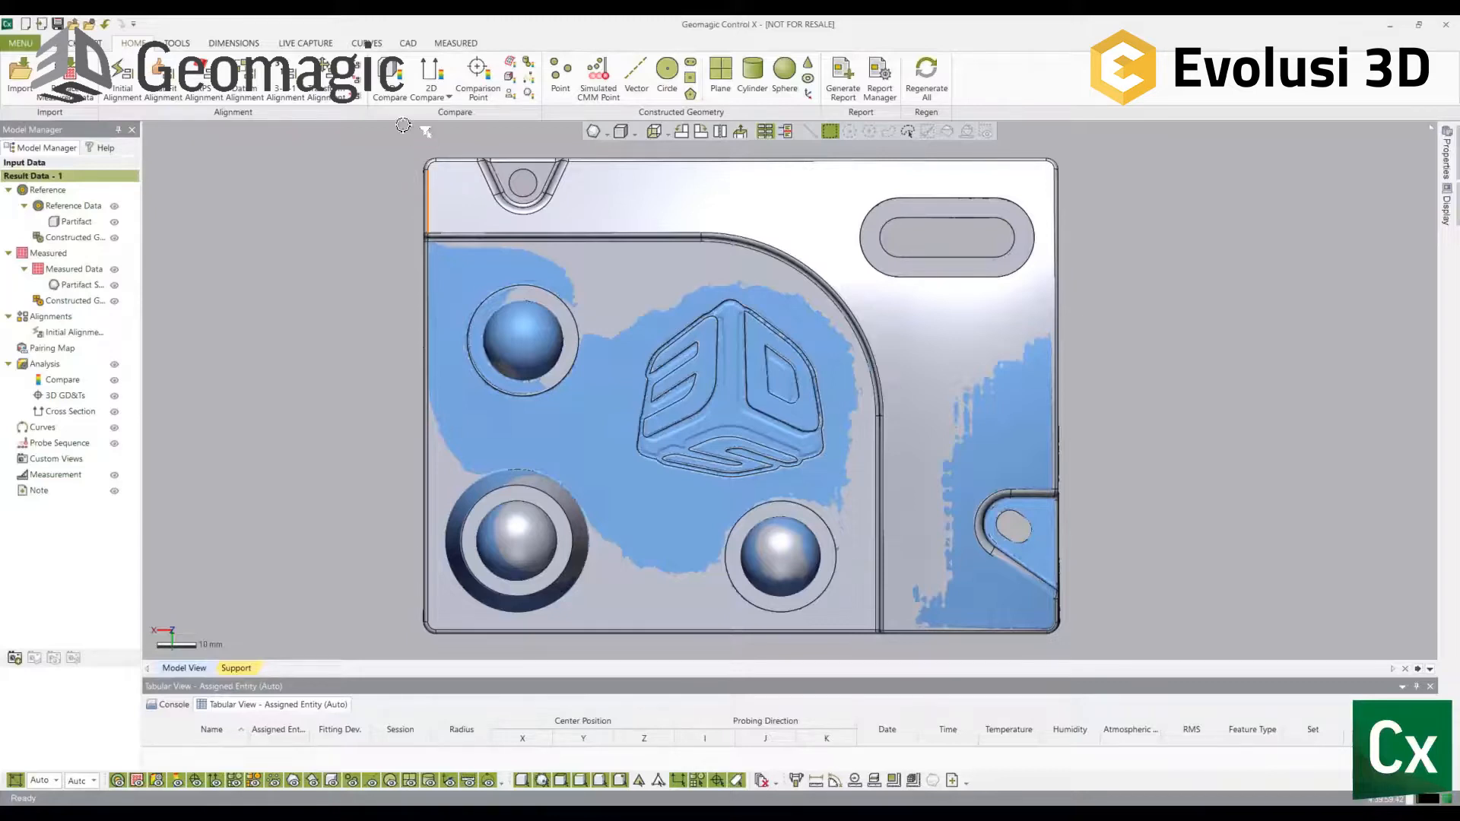
# Step: Compute a 3D Compare using the Shape method, 100% sampling, shortest projection and an automatic maximum deviation
pyautogui.click(390, 90)
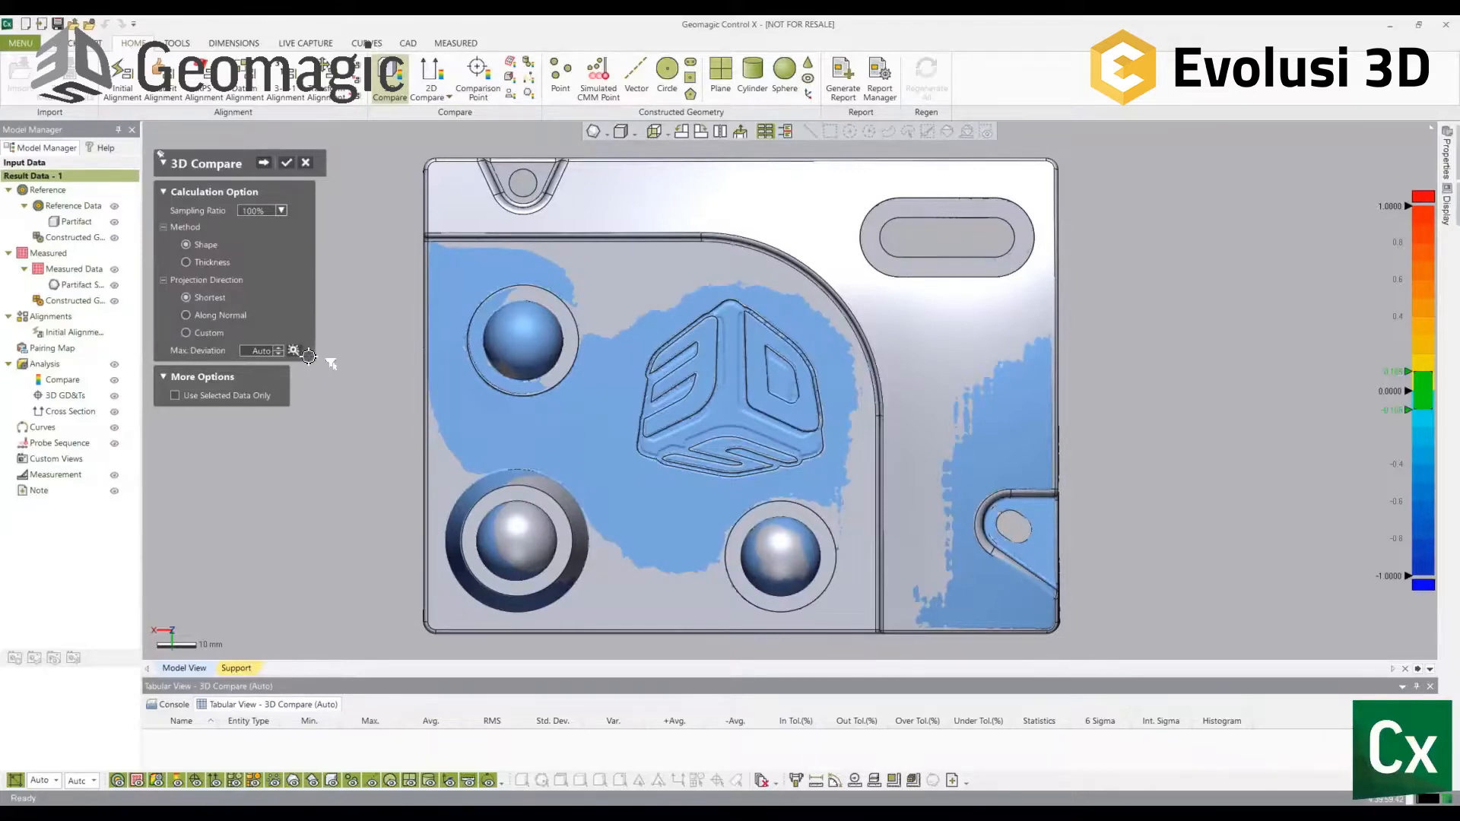
pyautogui.click(278, 354)
pyautogui.write('.56')
pyautogui.press('Return')
pyautogui.click(302, 352)
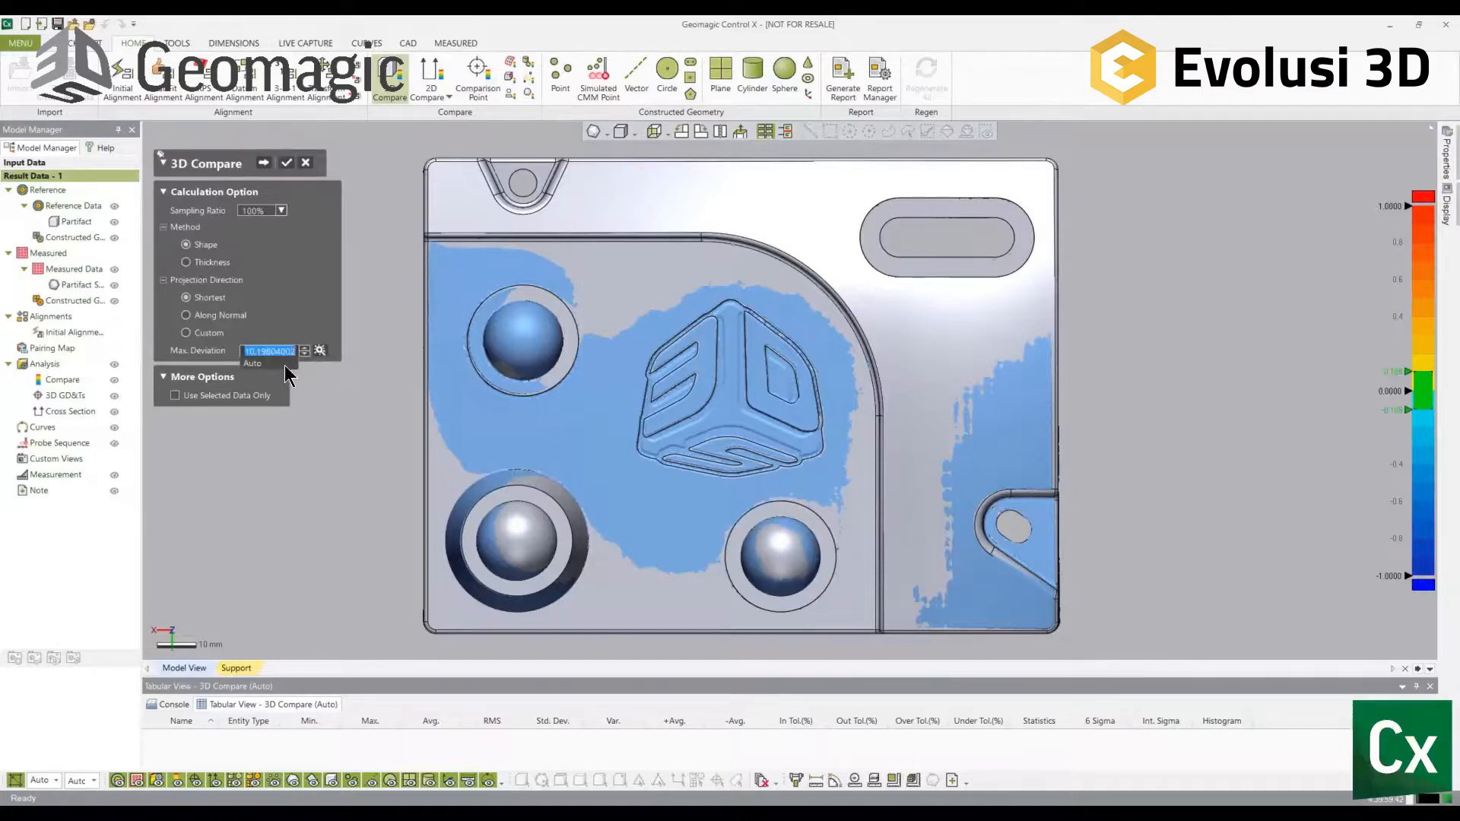
pyautogui.click(284, 365)
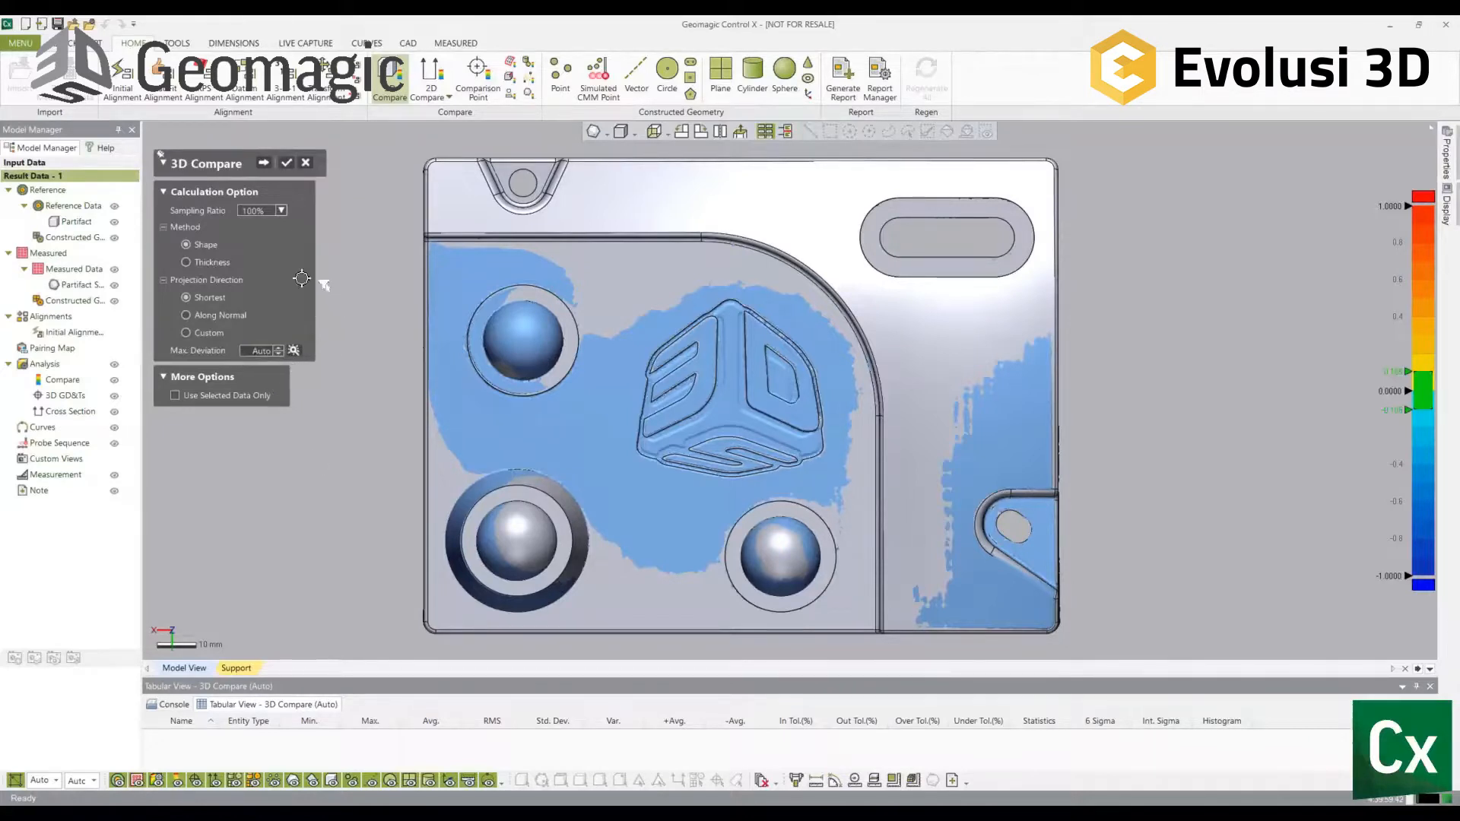
pyautogui.click(265, 166)
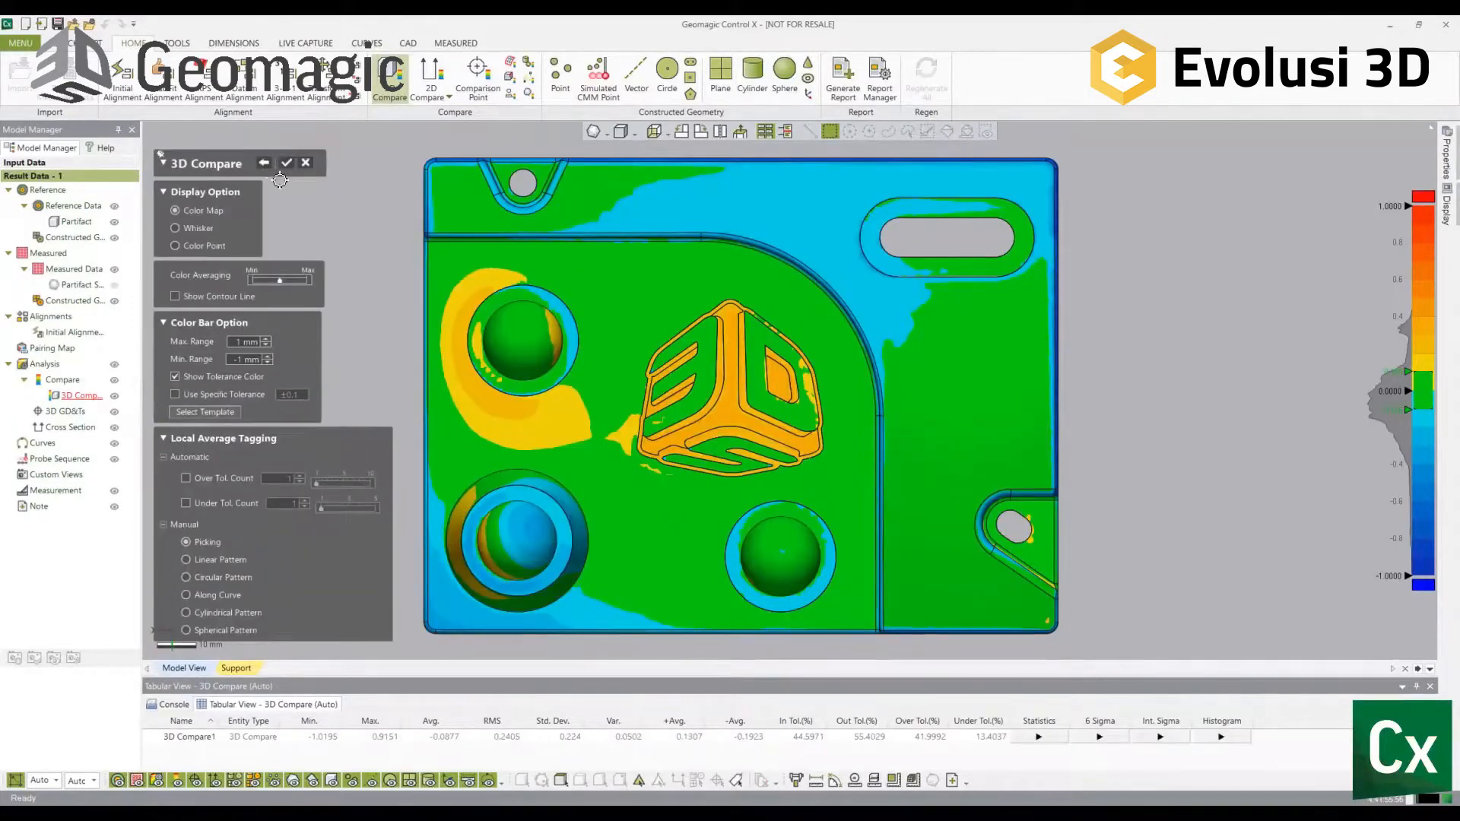
# Step: Inspect the color map around the part and switch the deviation display to Whisker
pyautogui.moveTo(551, 417); pyautogui.dragTo(945, 547, button='right')
pyautogui.moveTo(745, 455); pyautogui.dragTo(684, 327, button='right')
pyautogui.moveTo(659, 487); pyautogui.dragTo(994, 509, button='right')
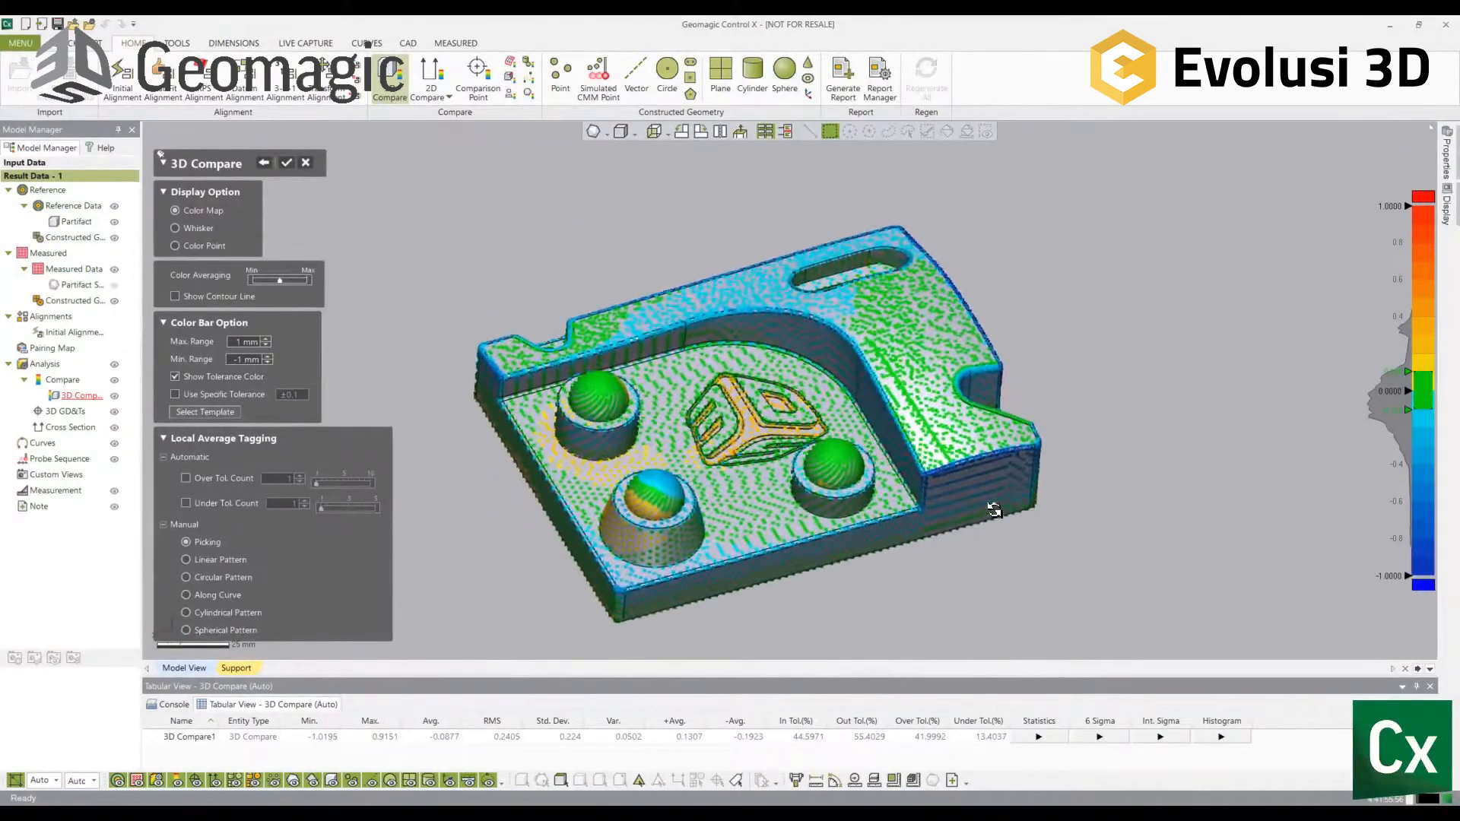
pyautogui.scroll(5, 1074, 426)
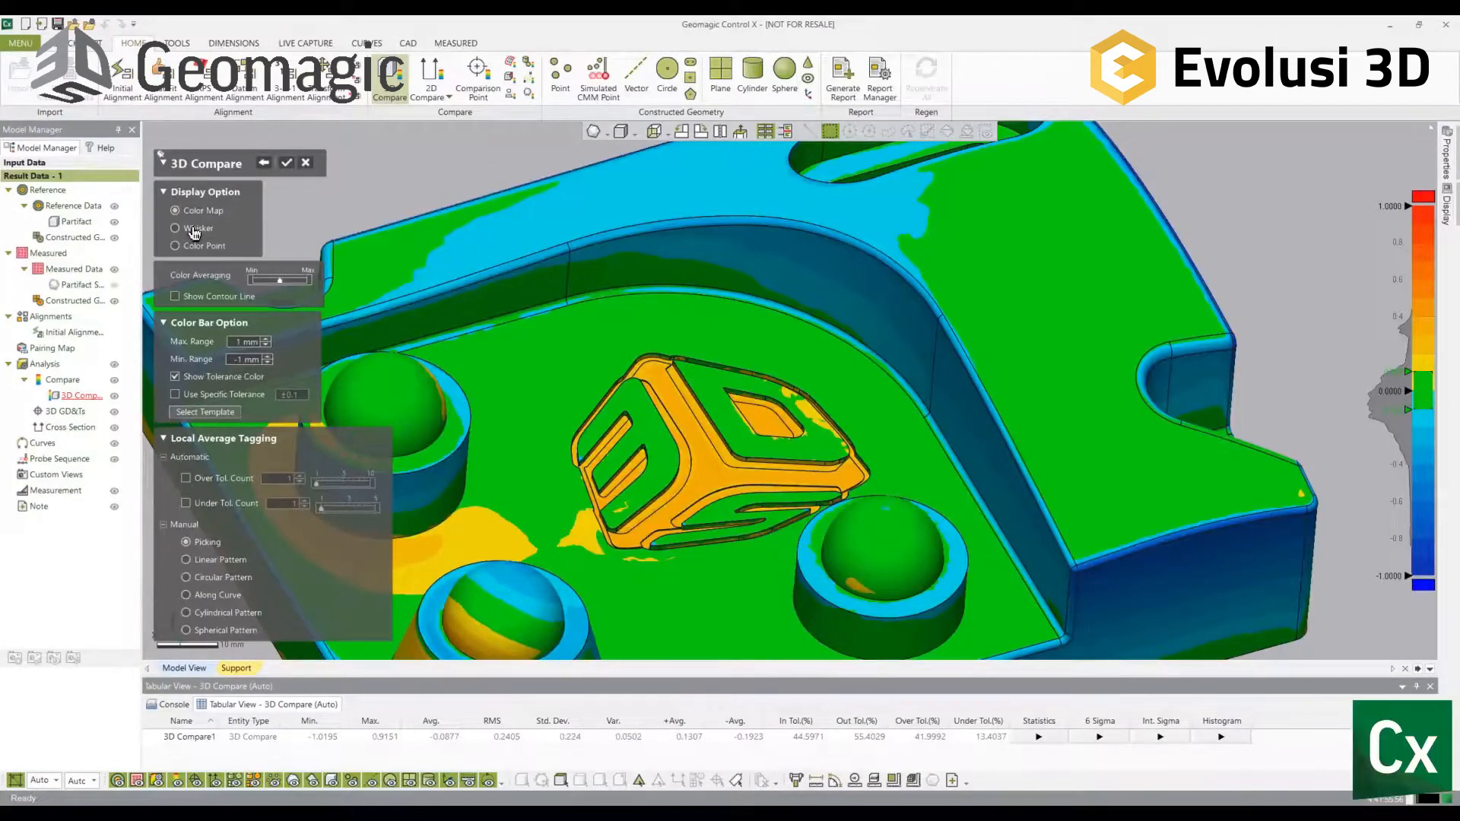
pyautogui.click(194, 230)
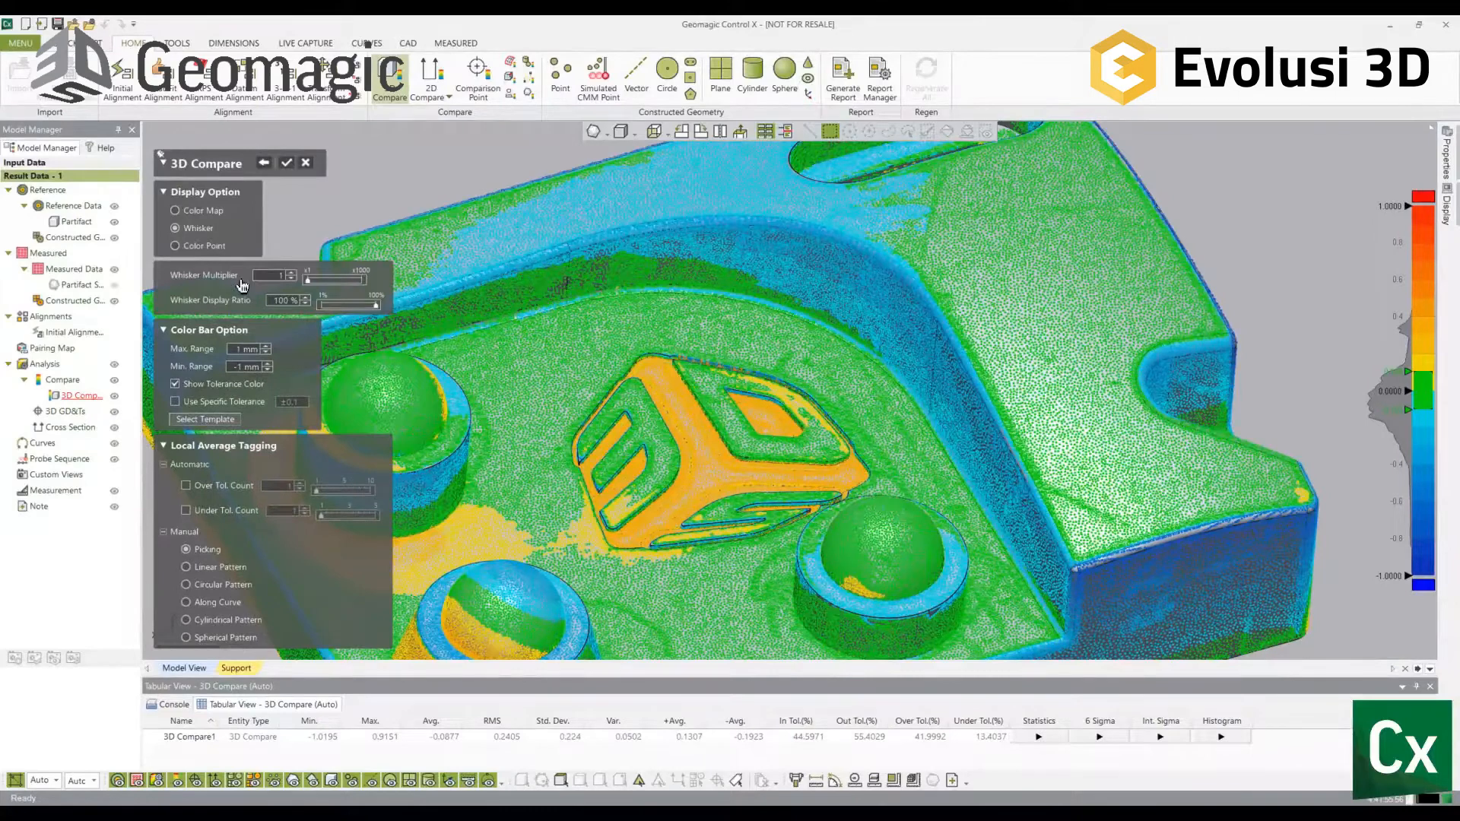
pyautogui.moveTo(1046, 426); pyautogui.dragTo(690, 423, button='right')
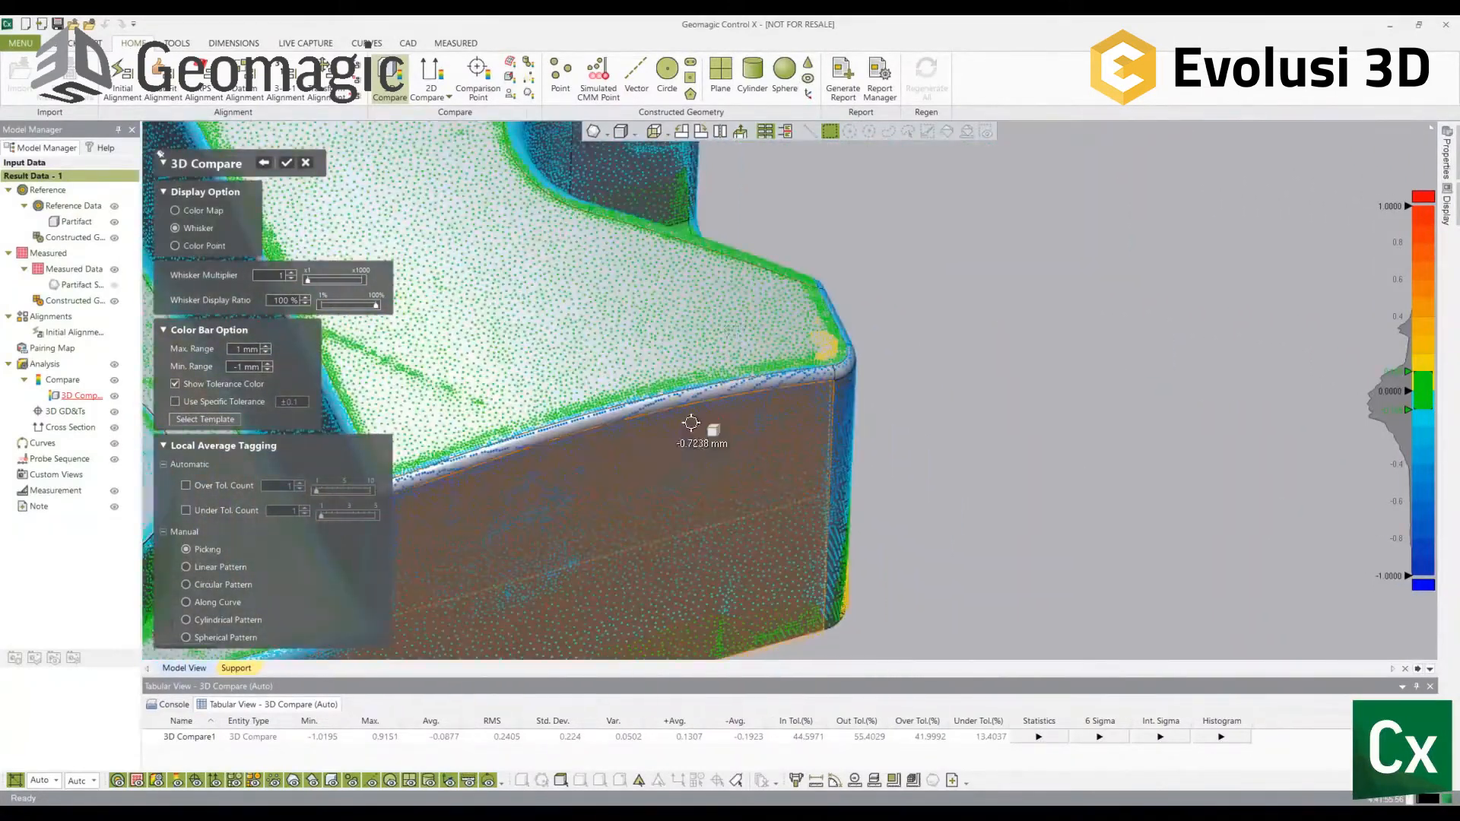
# Step: Preview the deviations as Color Point and return the display option to Color Map
pyautogui.click(201, 245)
pyautogui.moveTo(729, 333); pyautogui.dragTo(745, 230, button='right')
pyautogui.moveTo(660, 285); pyautogui.dragTo(1051, 289, button='right')
pyautogui.scroll(-3, 638, 303)
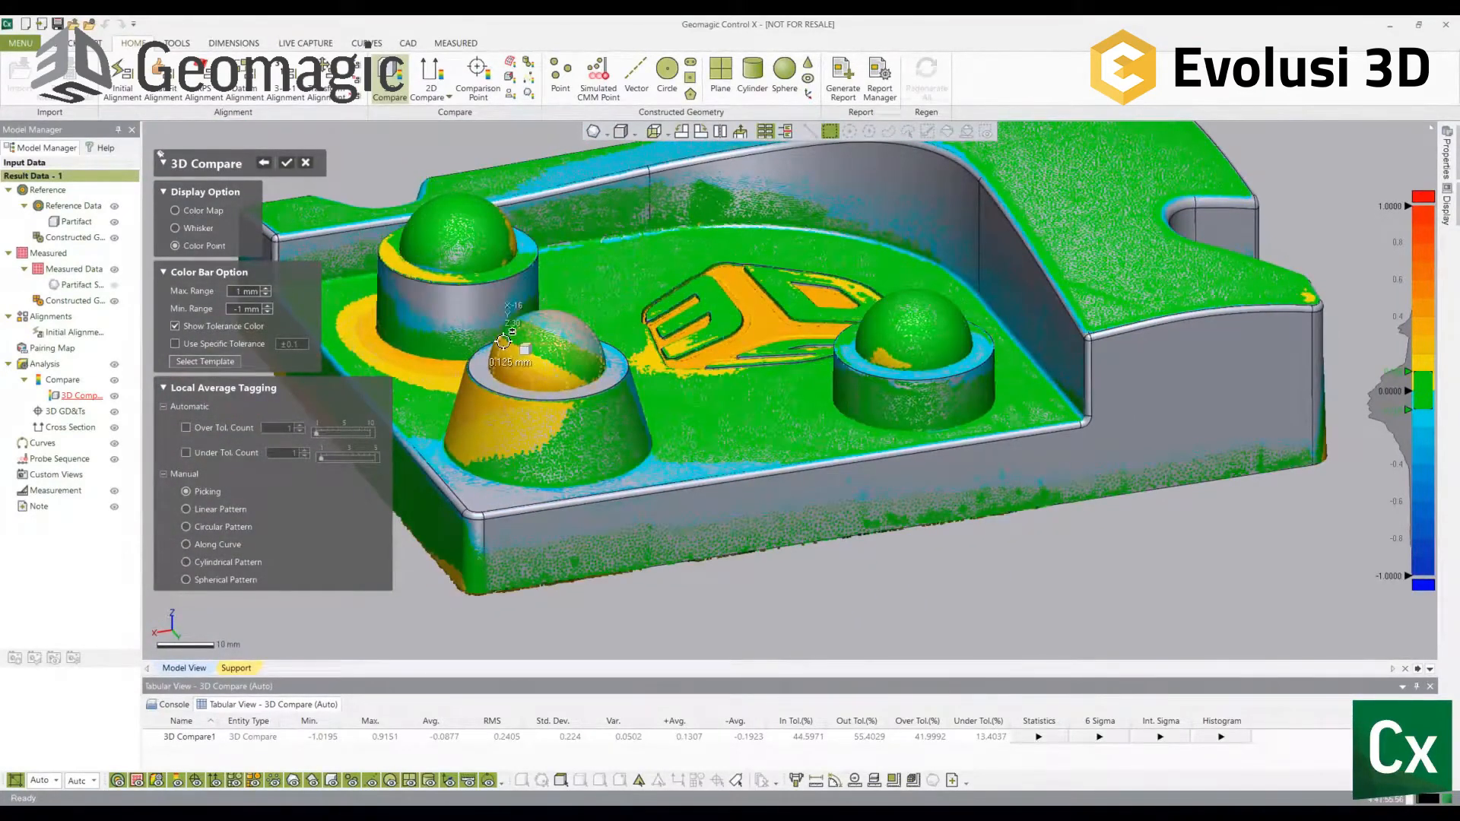
pyautogui.scroll(-5, 494, 346)
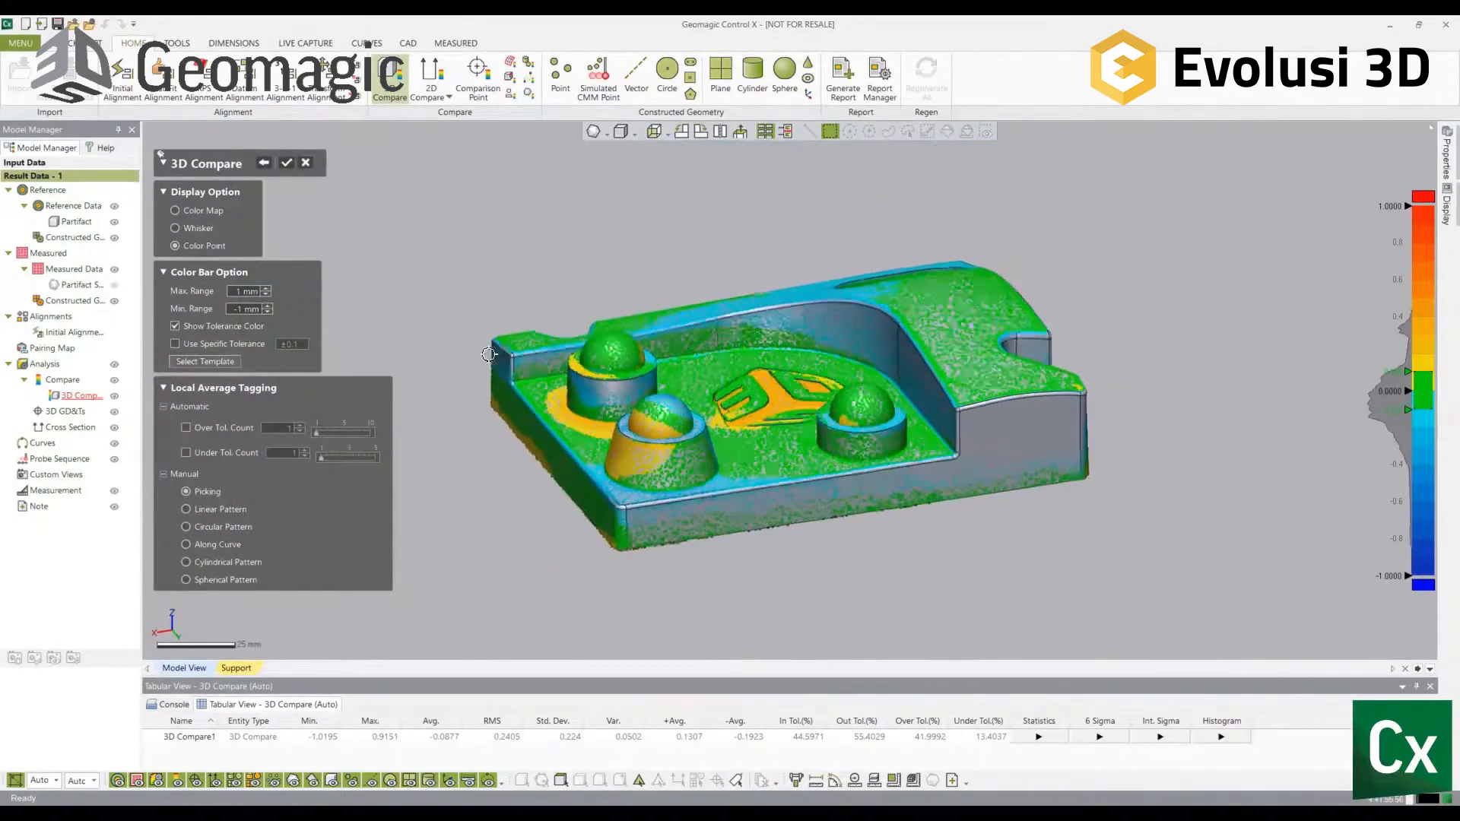
pyautogui.click(190, 212)
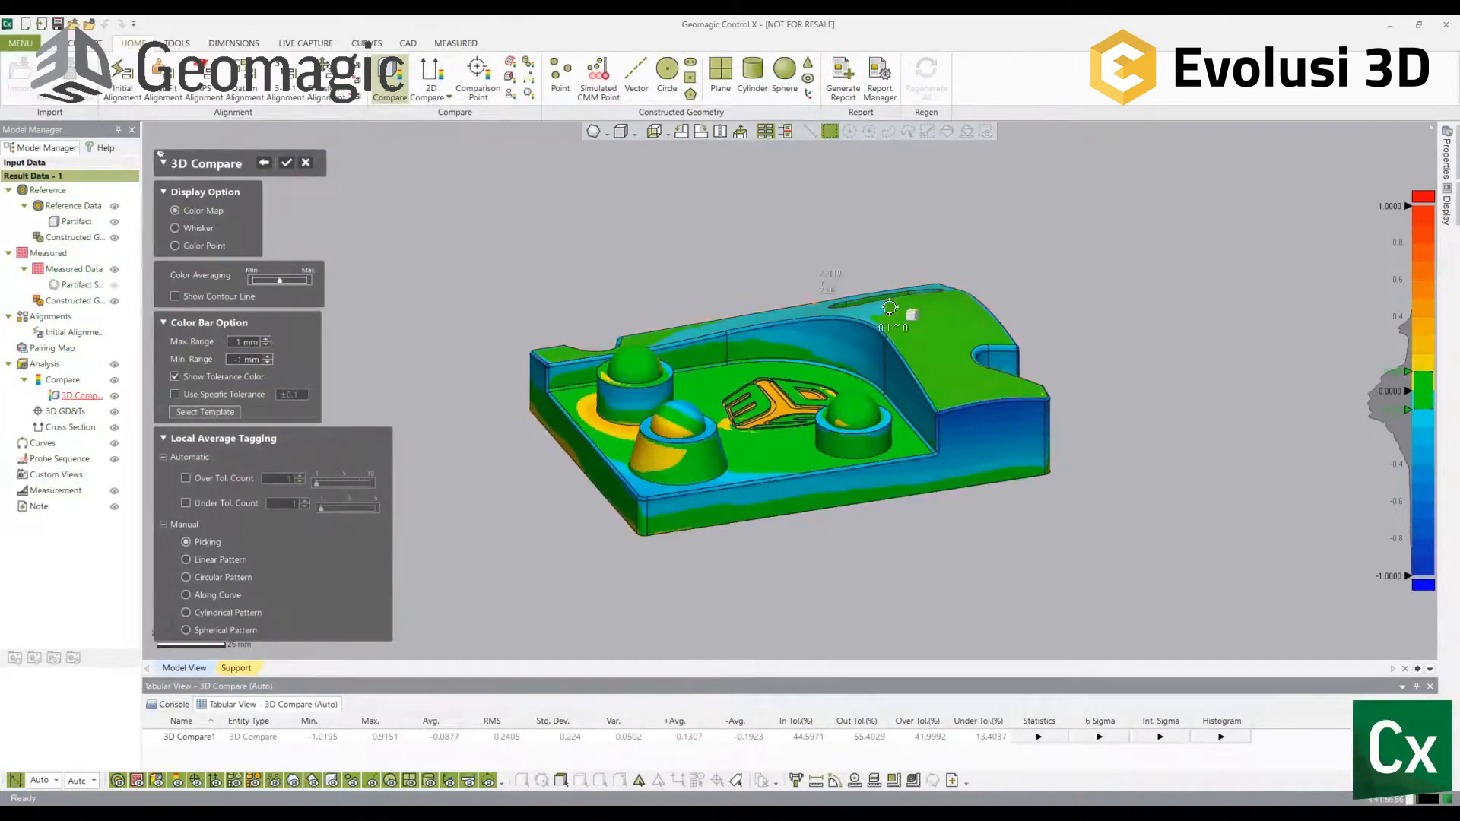
pyautogui.moveTo(890, 307); pyautogui.dragTo(527, 373, button='right')
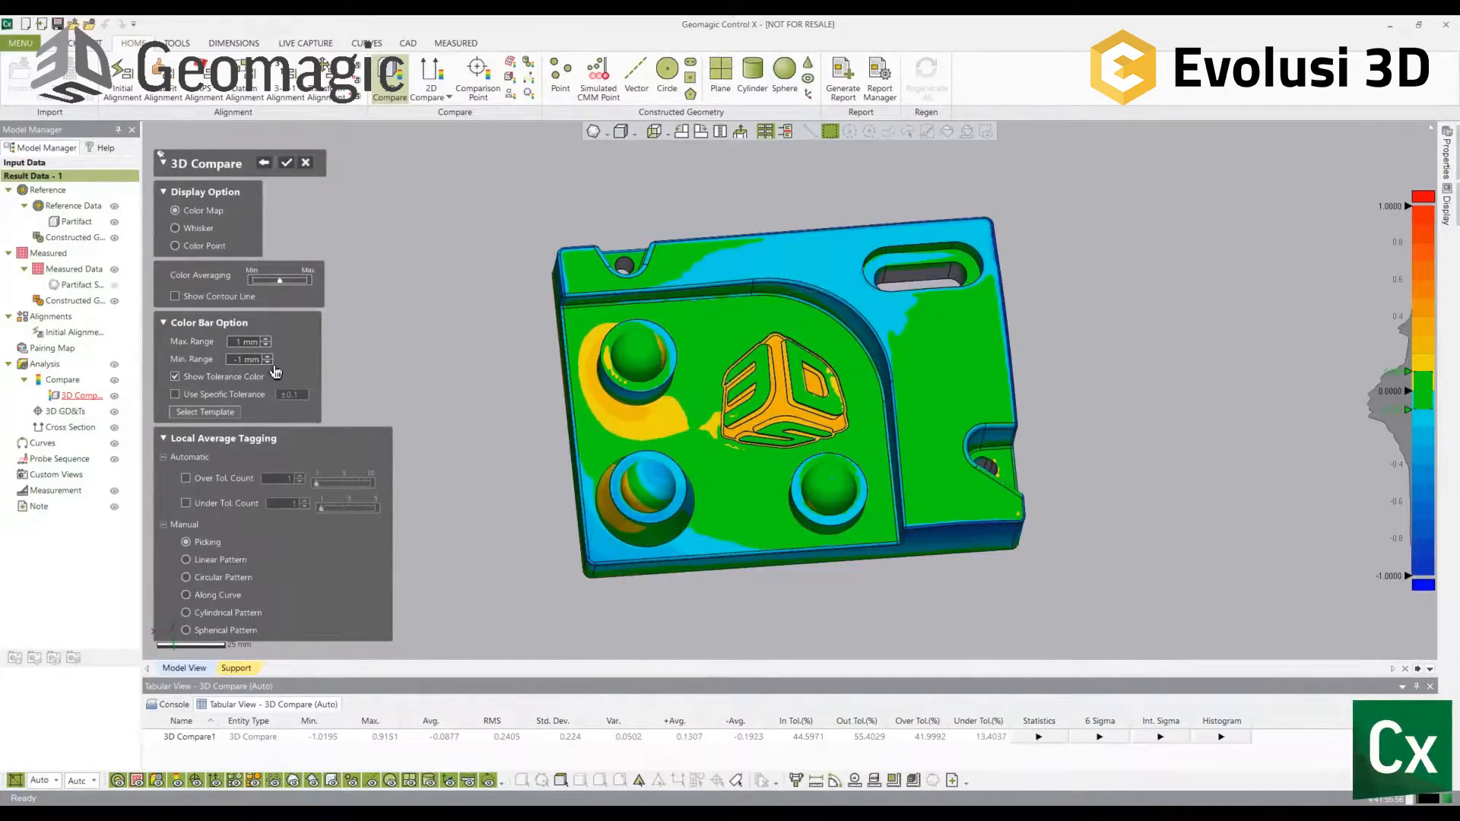
# Step: Turn on the contour lines to preview them on the part and turn them off again
pyautogui.click(216, 297)
pyautogui.moveTo(538, 394); pyautogui.dragTo(410, 299, button='right')
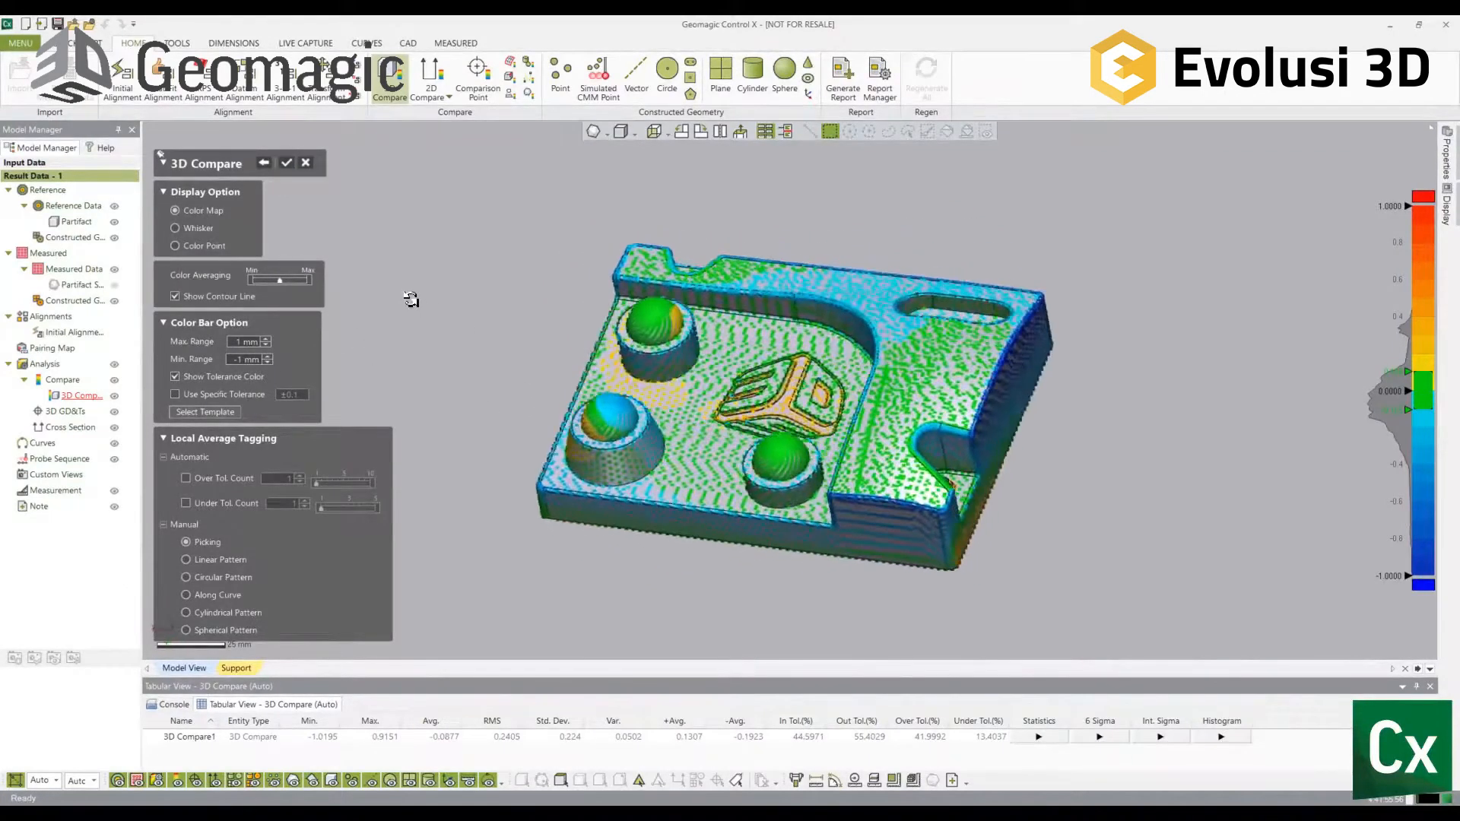
pyautogui.moveTo(783, 456); pyautogui.dragTo(700, 459, button='right')
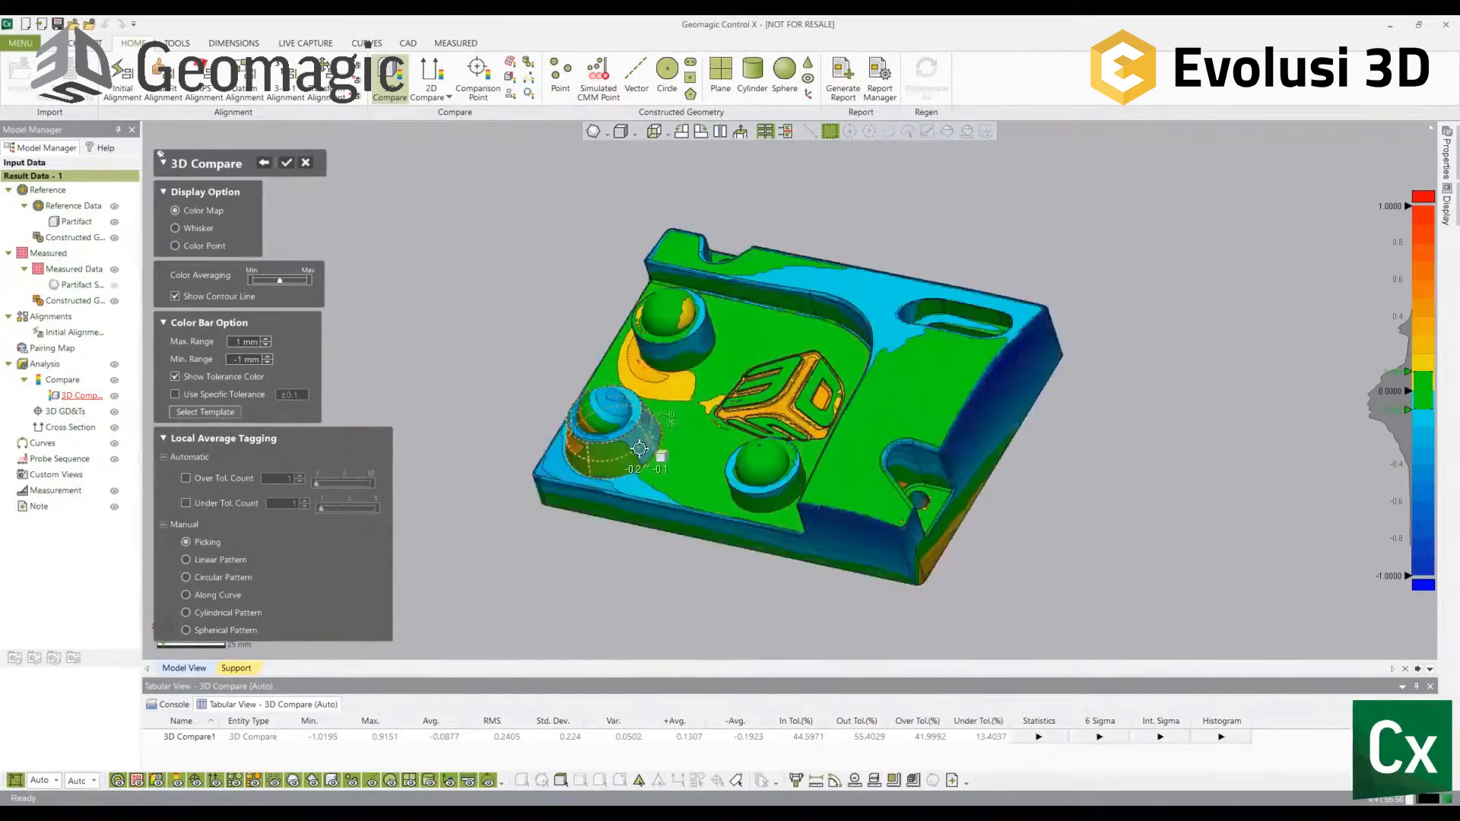
pyautogui.click(242, 298)
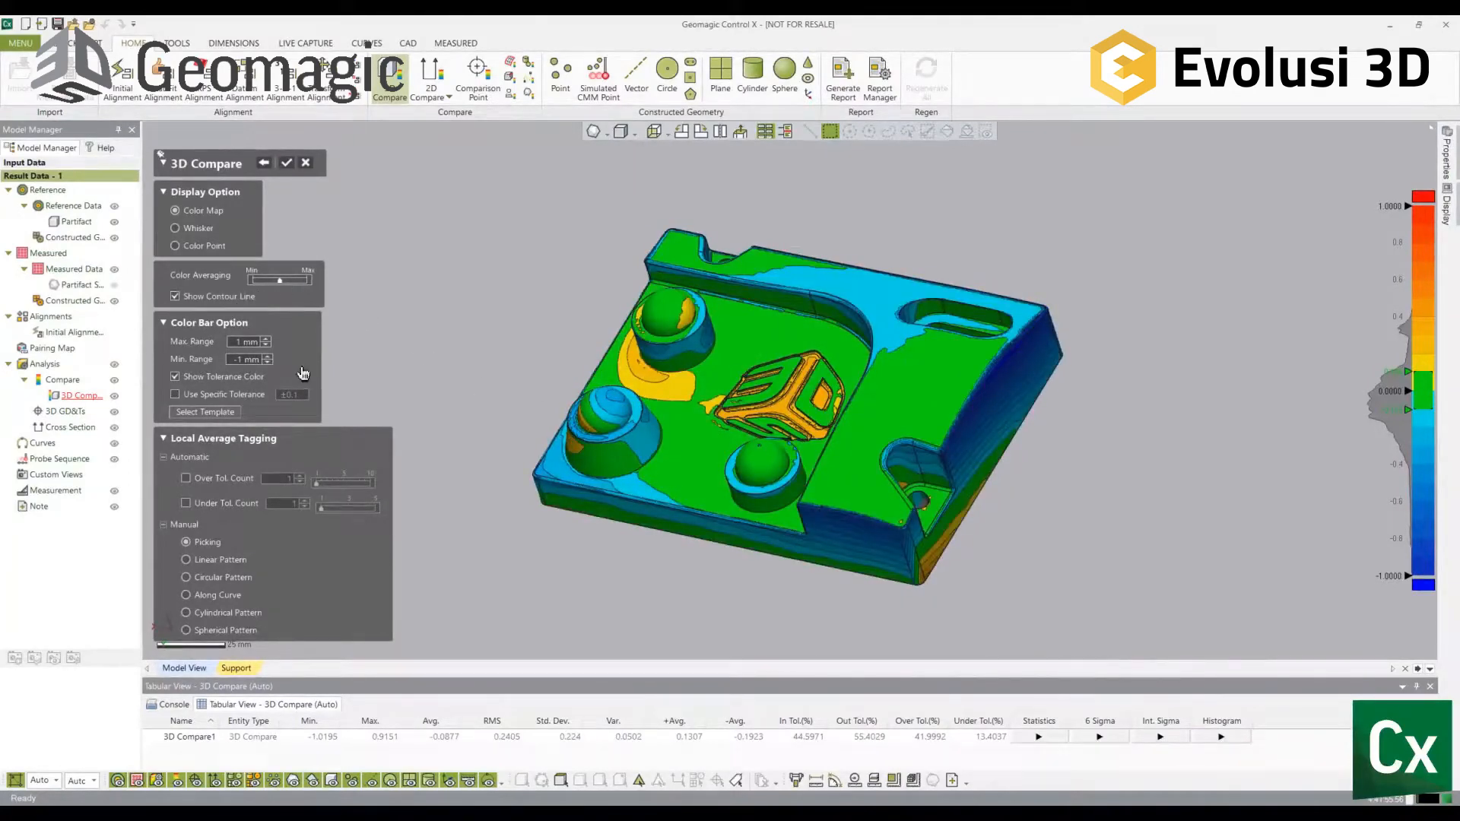
# Step: Enable a specific tolerance for the color bar and set it to ±0.05
pyautogui.click(227, 397)
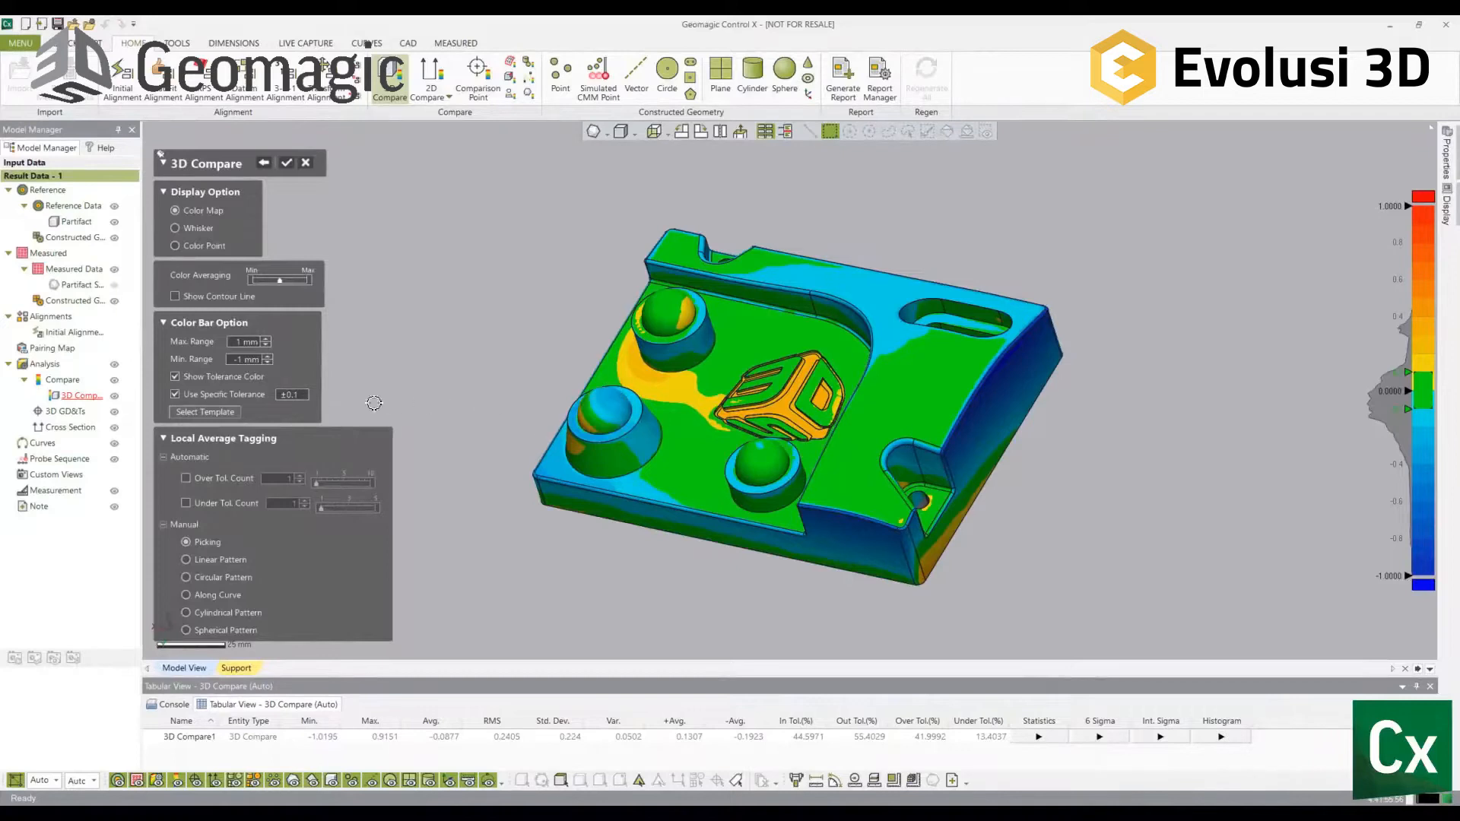
pyautogui.click(303, 401)
pyautogui.press('BackSpace')
pyautogui.write('.05')
pyautogui.press('Return')
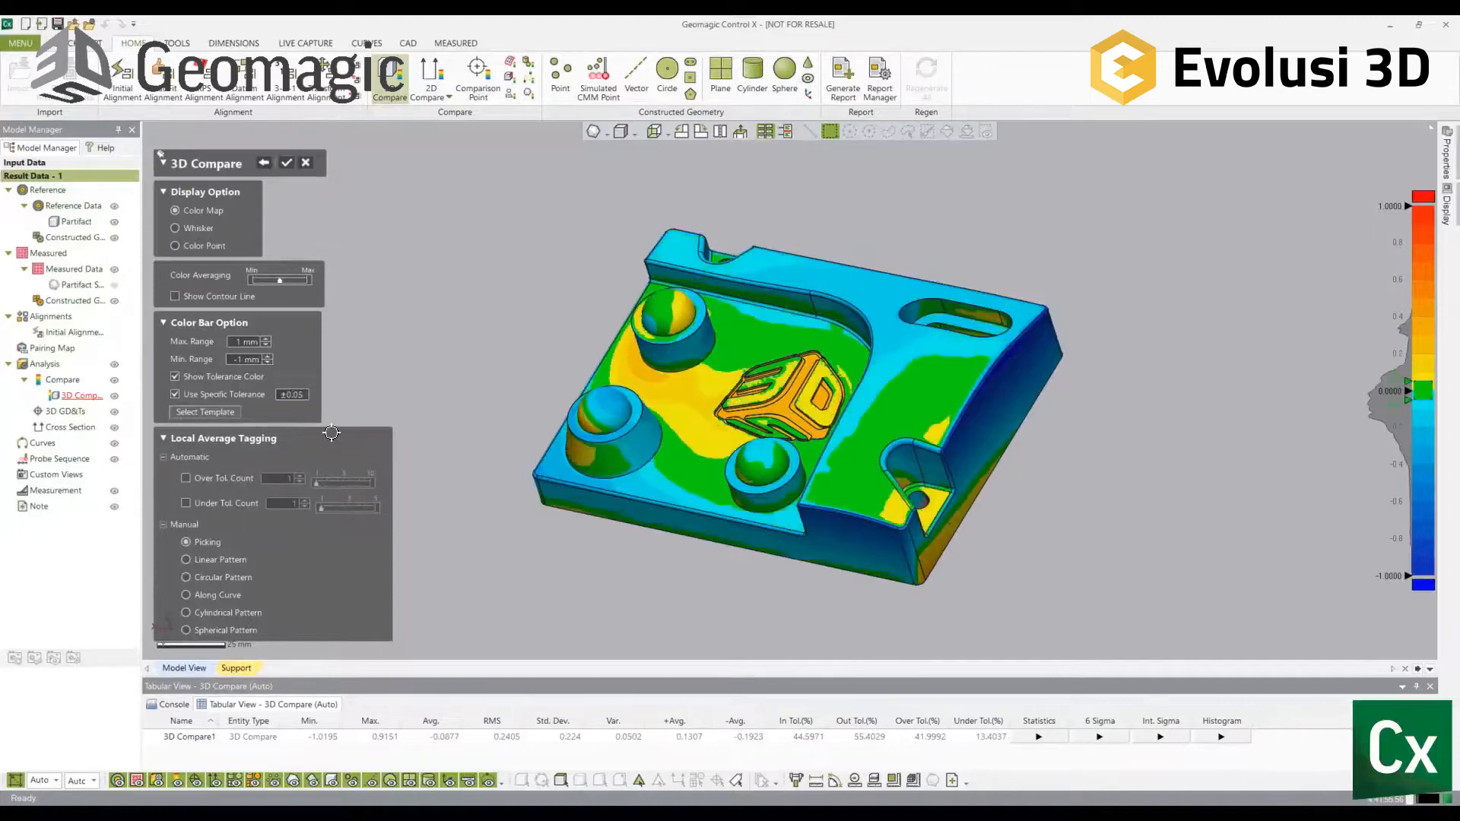
# Step: Try an asymmetric specific tolerance of -0.2 ~ 0.05 and switch the specific tolerance off
pyautogui.doubleClick(304, 394)
pyautogui.click(380, 482)
pyautogui.write('~-.2')
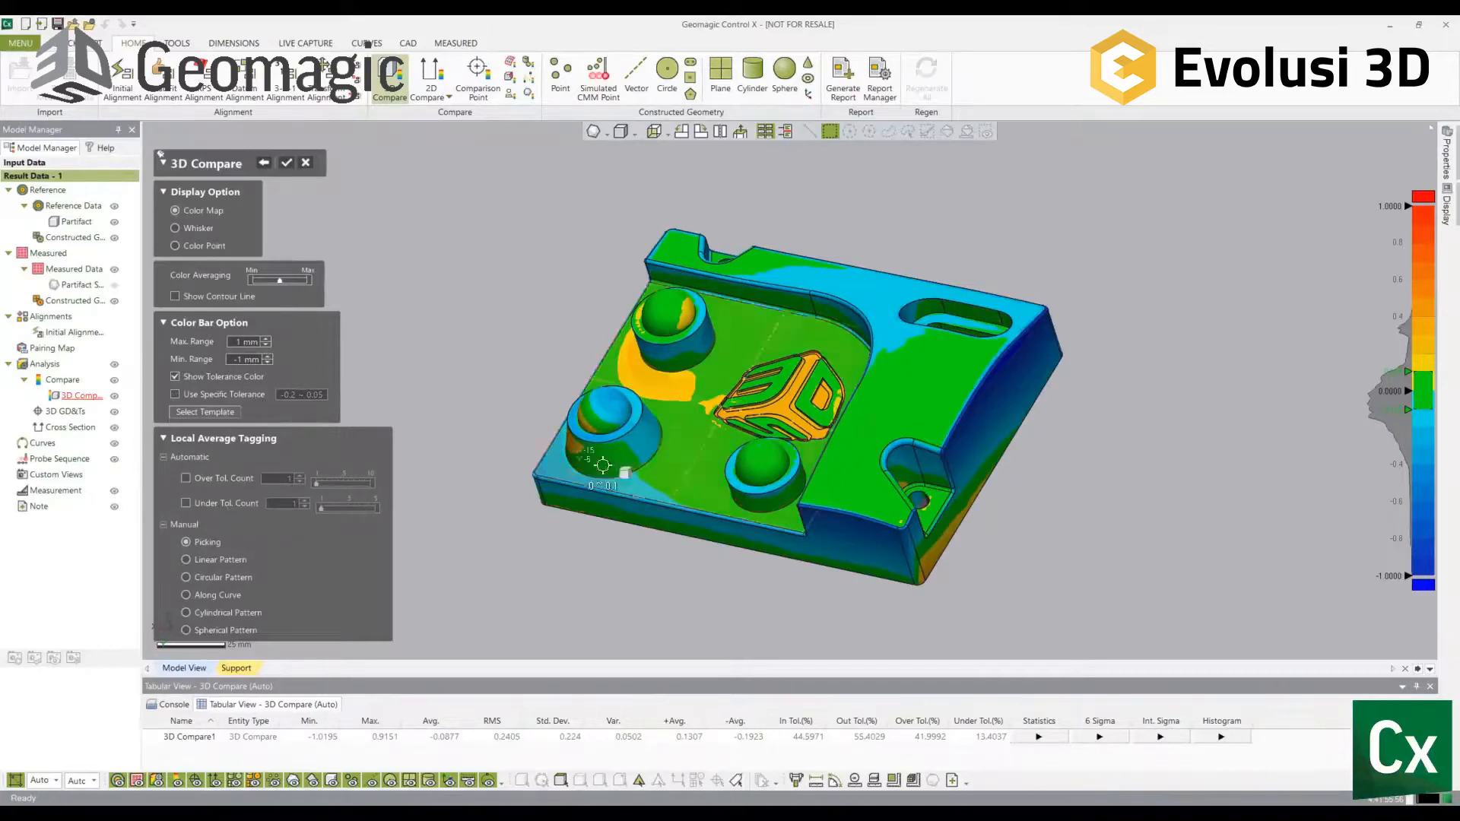
# Step: Tag the local deviation at three picked points: the pocket floor, the outer side wall and the raised surface near the notch
pyautogui.click(689, 434)
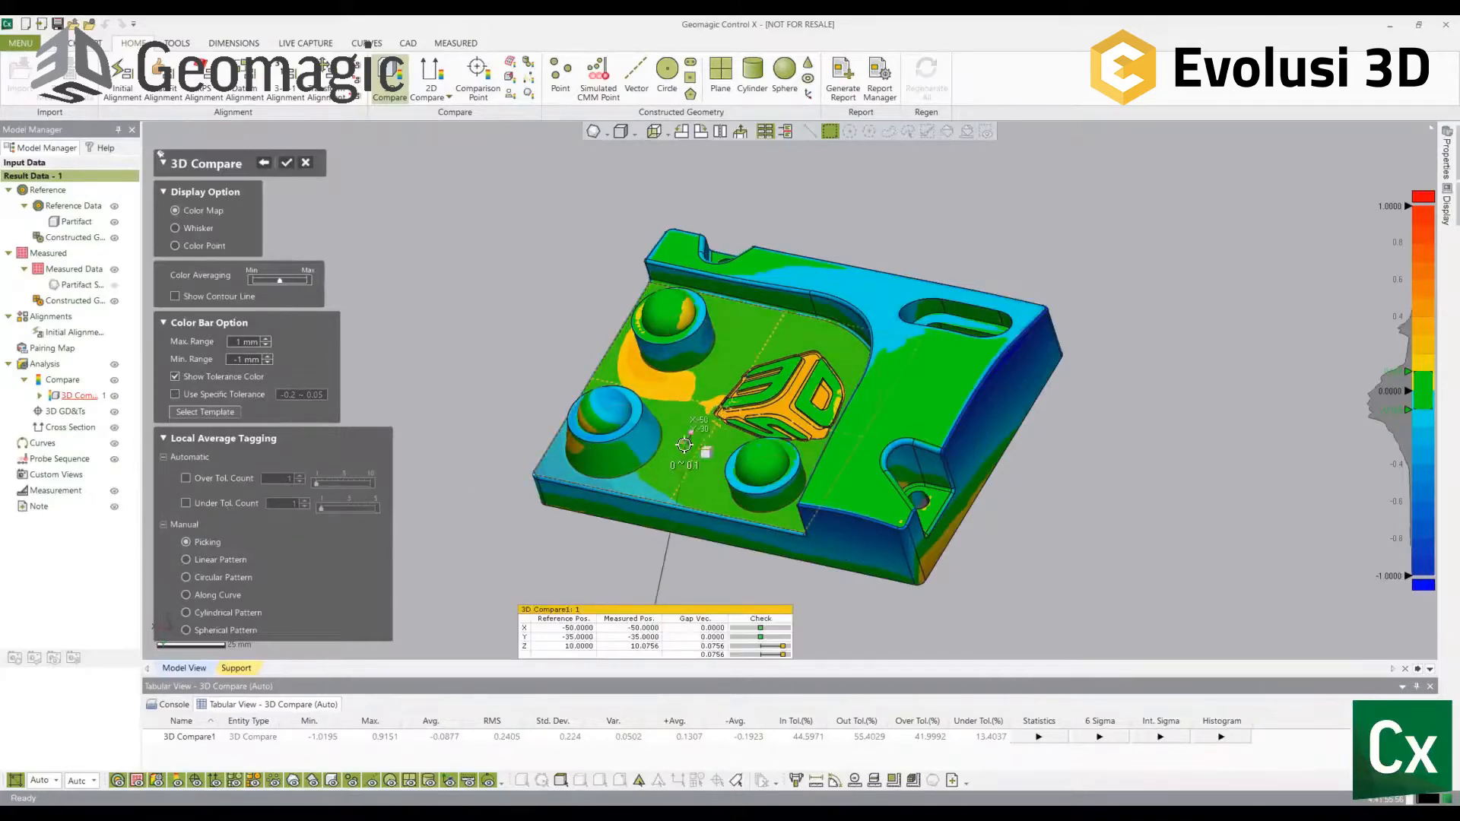
pyautogui.click(973, 410)
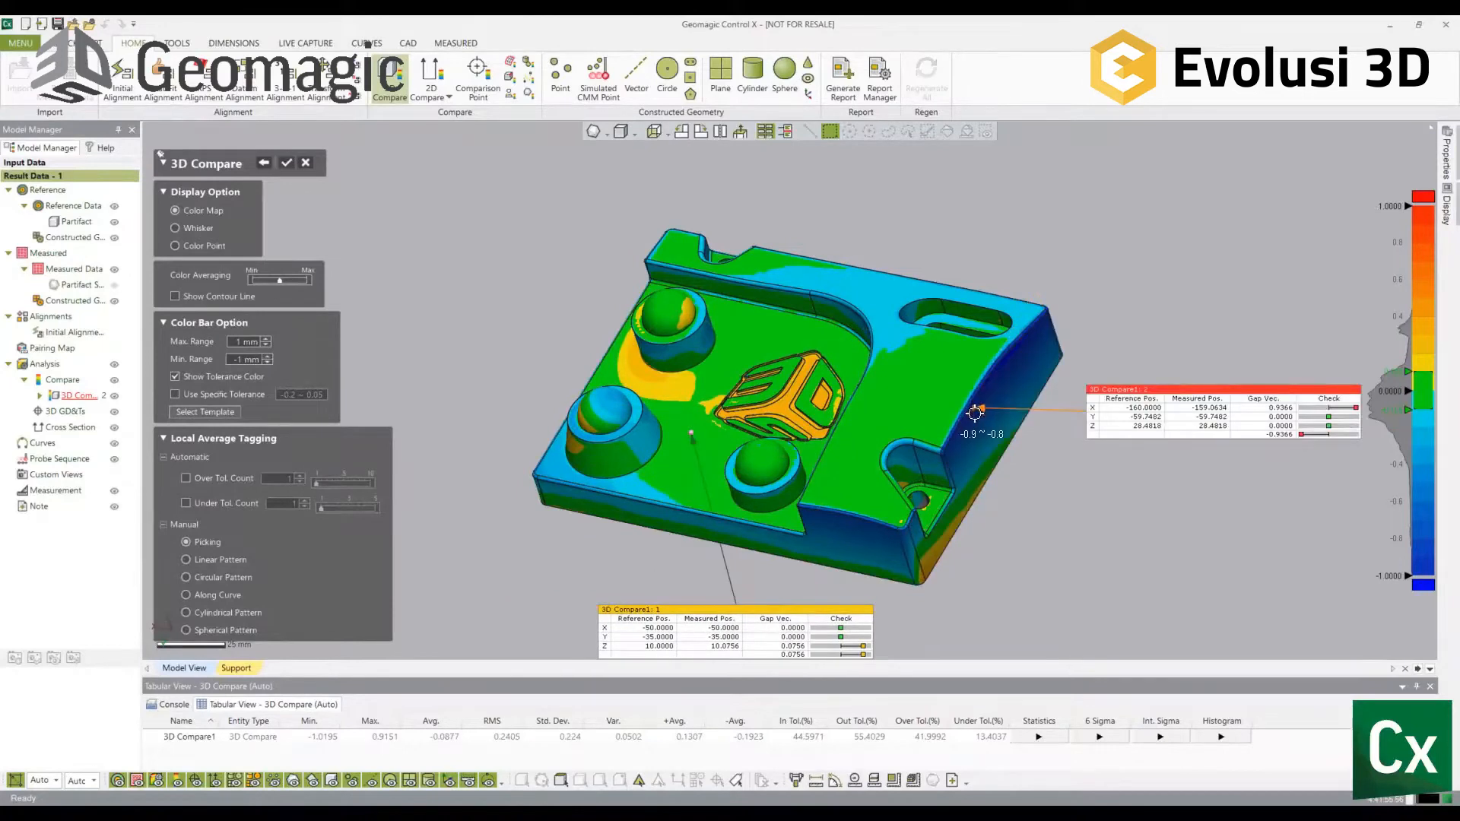
pyautogui.click(854, 488)
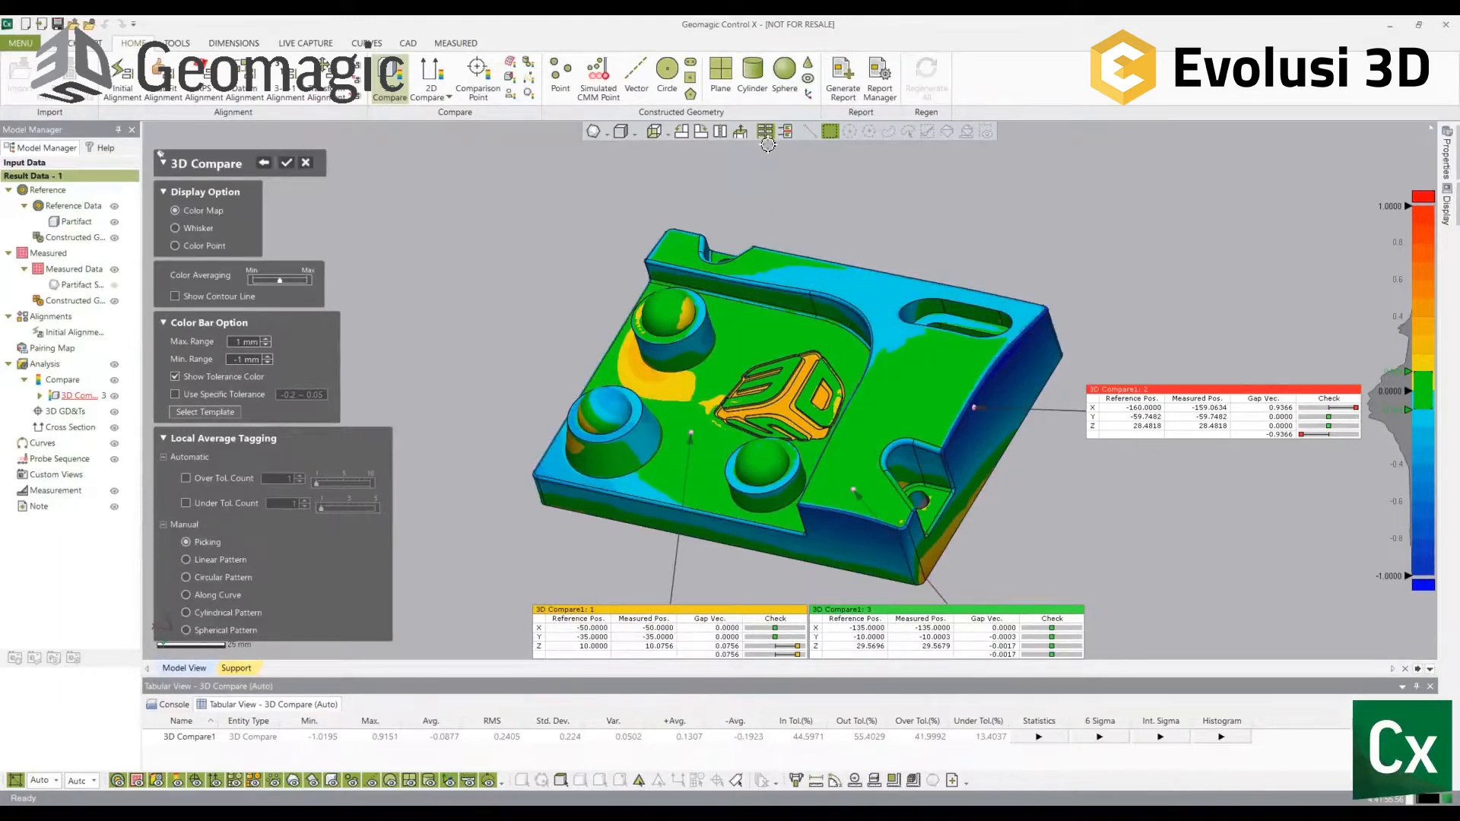
# Step: Arrange the annotations next to their points and manually move the three deviation tags clear of the part
pyautogui.moveTo(883, 210)
pyautogui.mouseDown(button='right')
pyautogui.moveTo(905, 223)
pyautogui.moveTo(954, 211)
pyautogui.moveTo(841, 192)
pyautogui.moveTo(747, 228)
pyautogui.moveTo(945, 228)
pyautogui.moveTo(896, 209)
pyautogui.mouseUp(button='right')
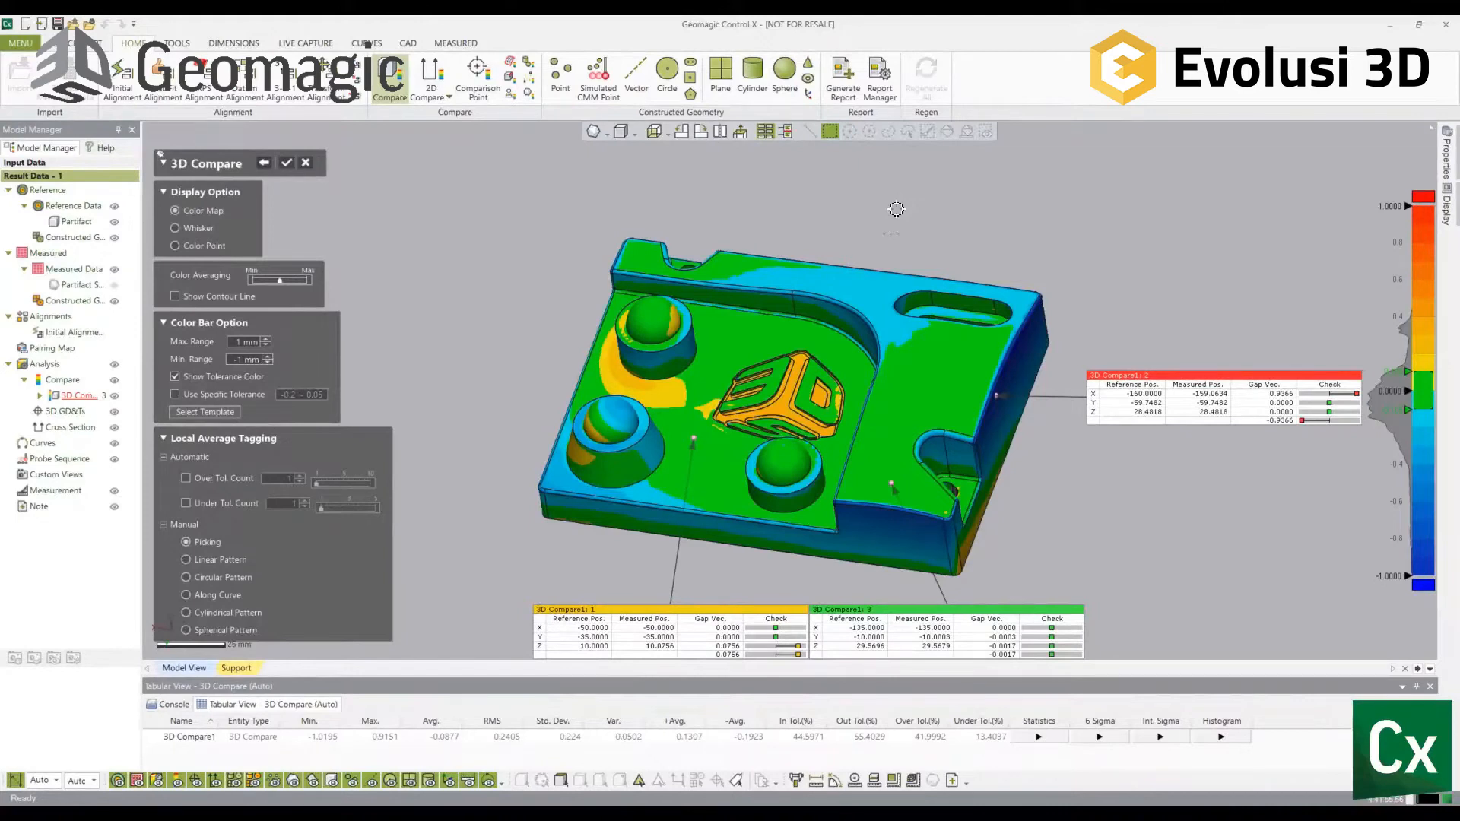
pyautogui.click(787, 133)
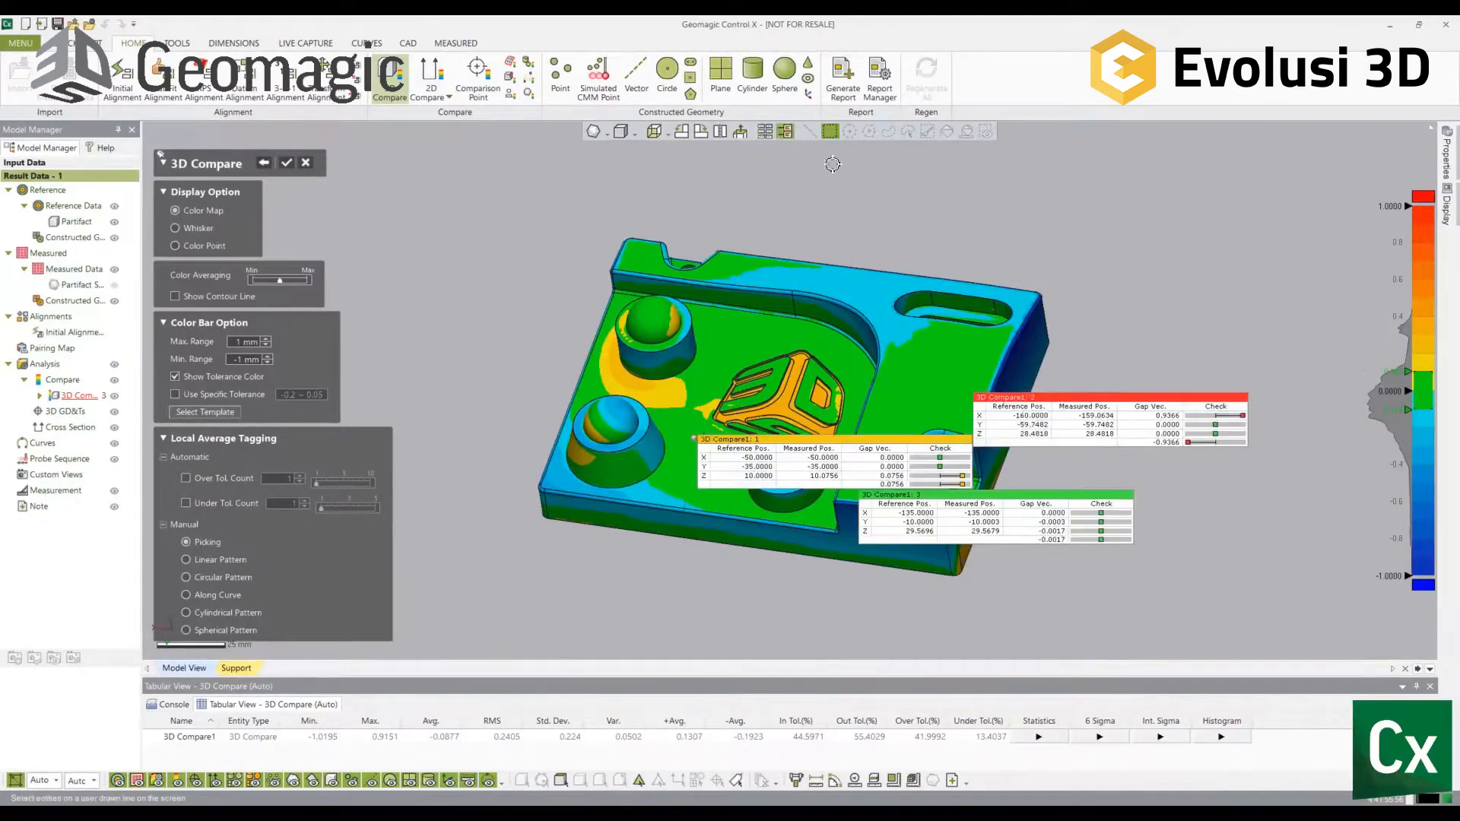
pyautogui.moveTo(856, 214); pyautogui.dragTo(845, 419, button='right')
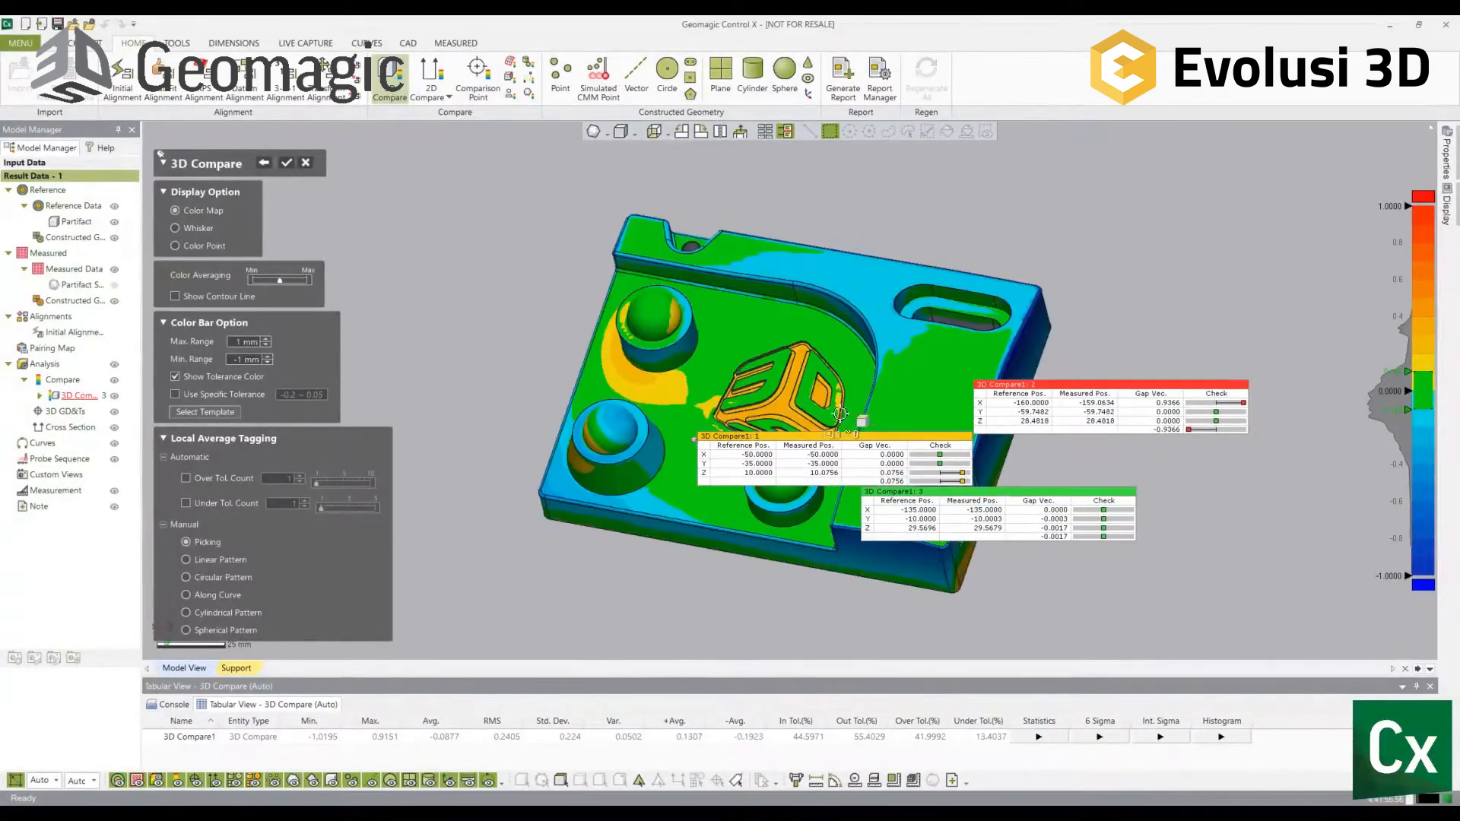
pyautogui.moveTo(837, 448)
pyautogui.mouseDown()
pyautogui.moveTo(672, 533)
pyautogui.moveTo(623, 495)
pyautogui.moveTo(424, 184)
pyautogui.moveTo(427, 199)
pyautogui.mouseUp()
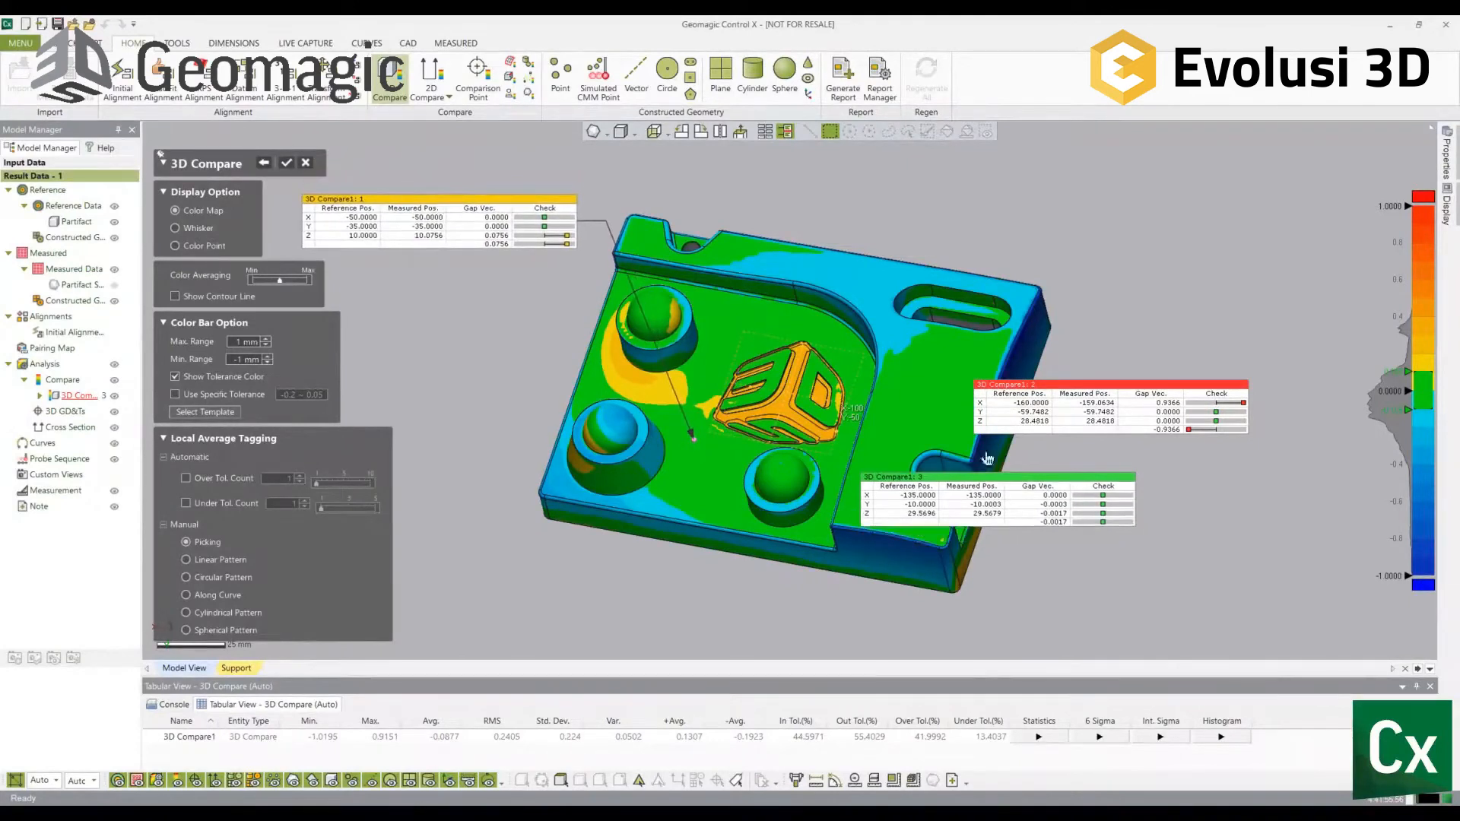
pyautogui.moveTo(1061, 399); pyautogui.dragTo(1127, 215)
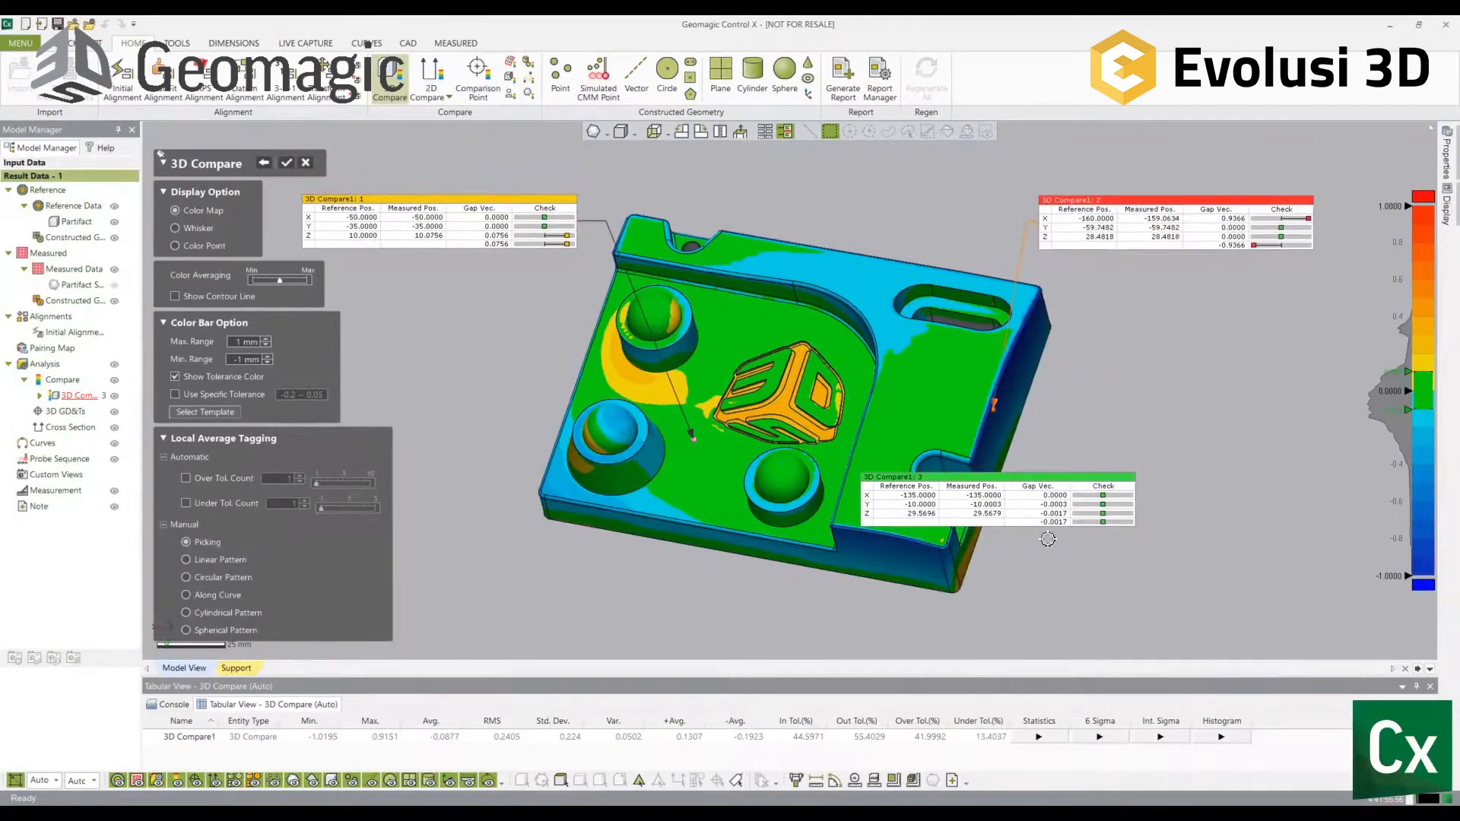
pyautogui.moveTo(1024, 486); pyautogui.dragTo(1180, 571)
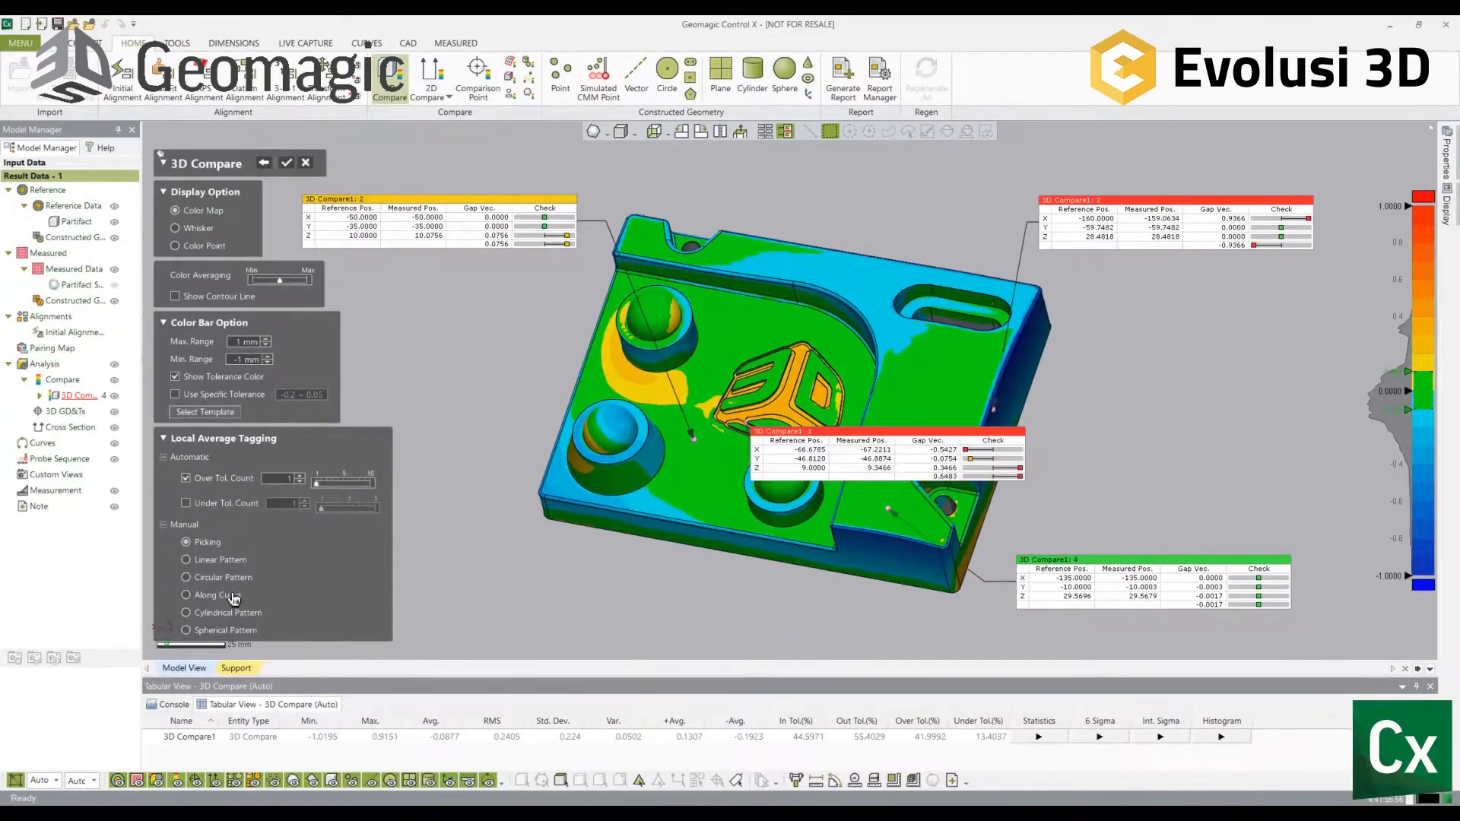
# Step: Preview automatic tagging of one over-tolerance and one under-tolerance point, with the annotations auto-arranged around the part
pyautogui.moveTo(915, 436); pyautogui.dragTo(638, 578)
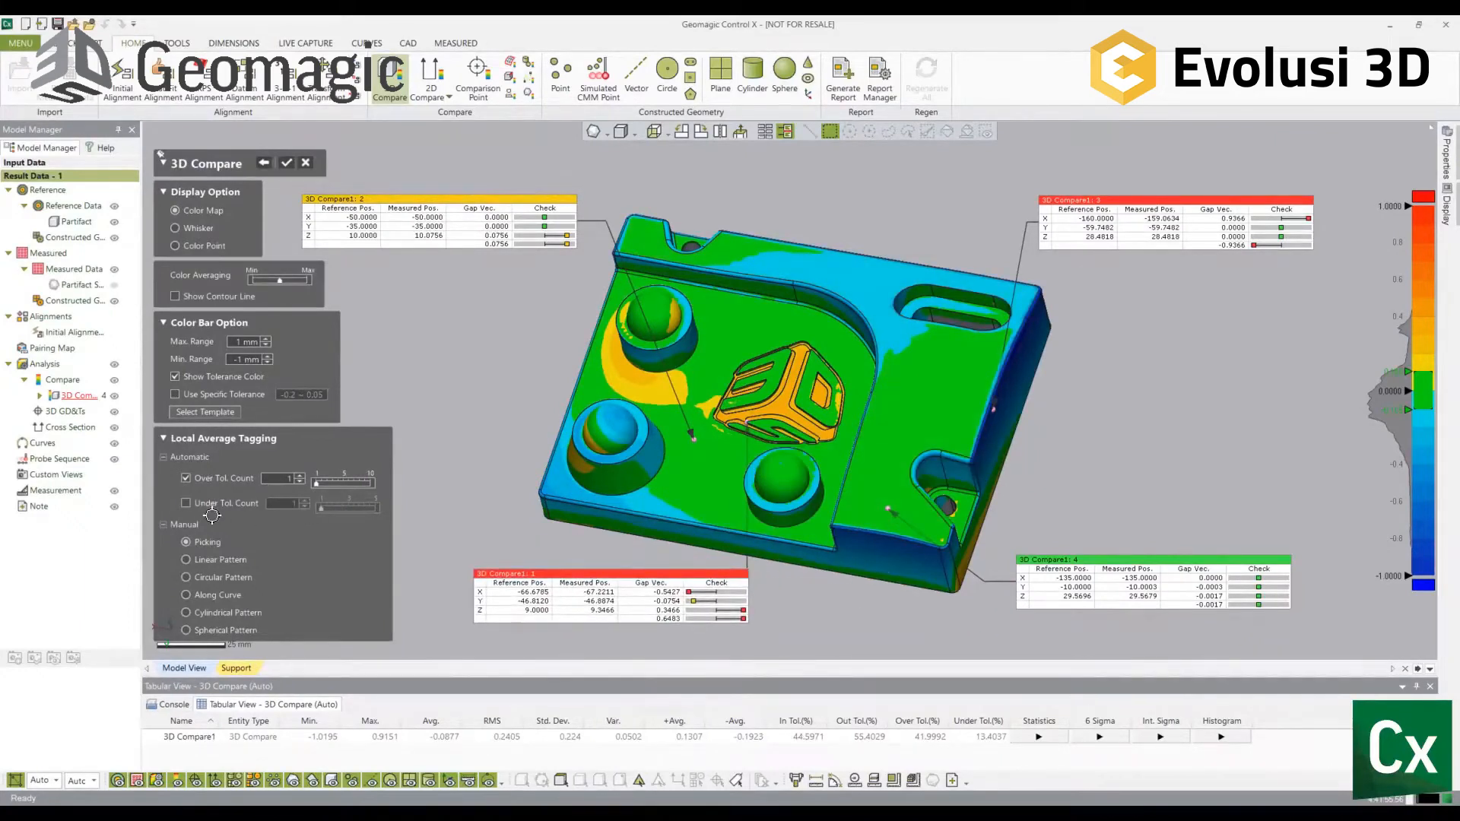
pyautogui.click(186, 502)
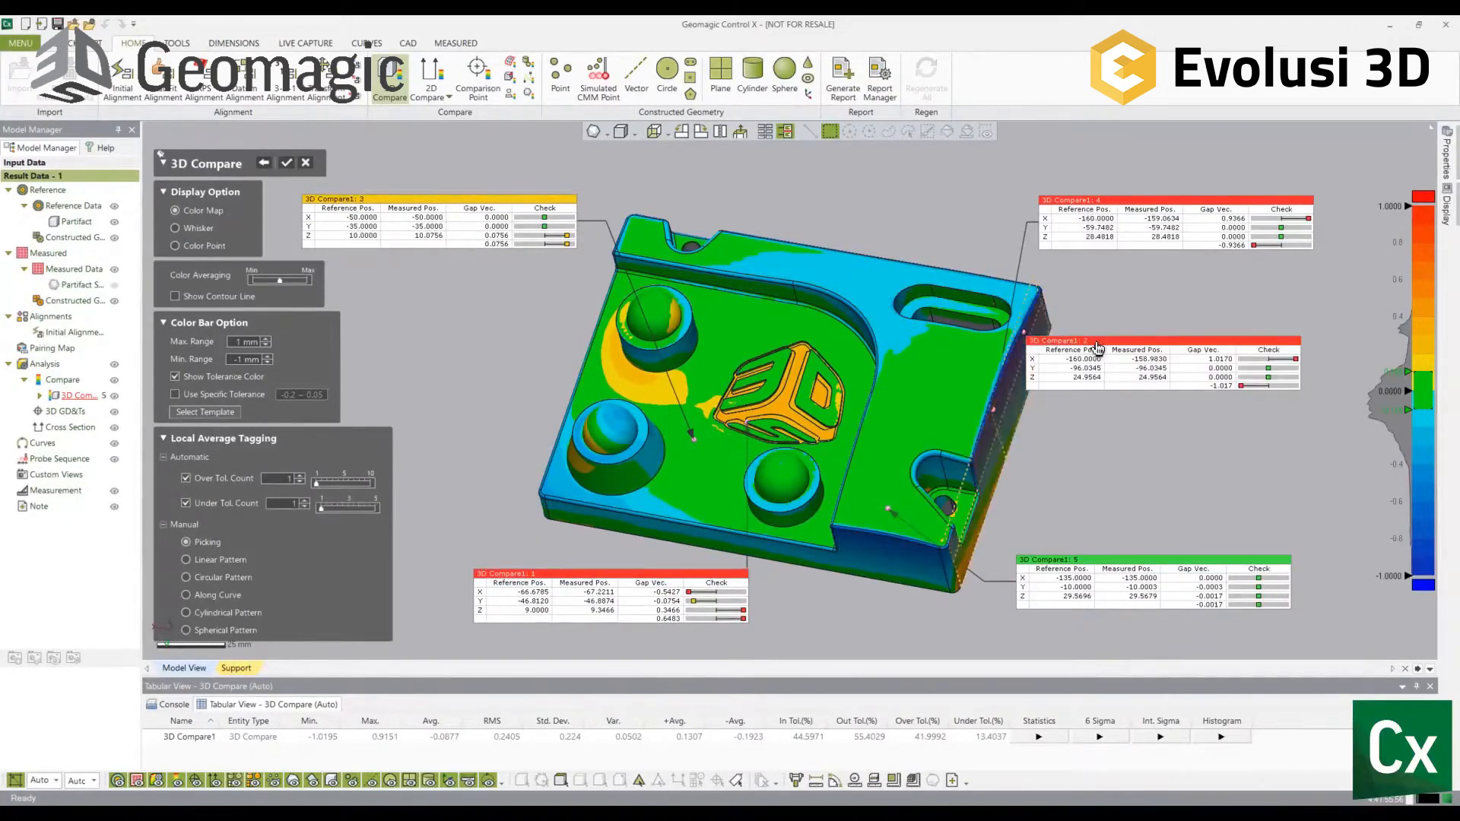
pyautogui.click(765, 132)
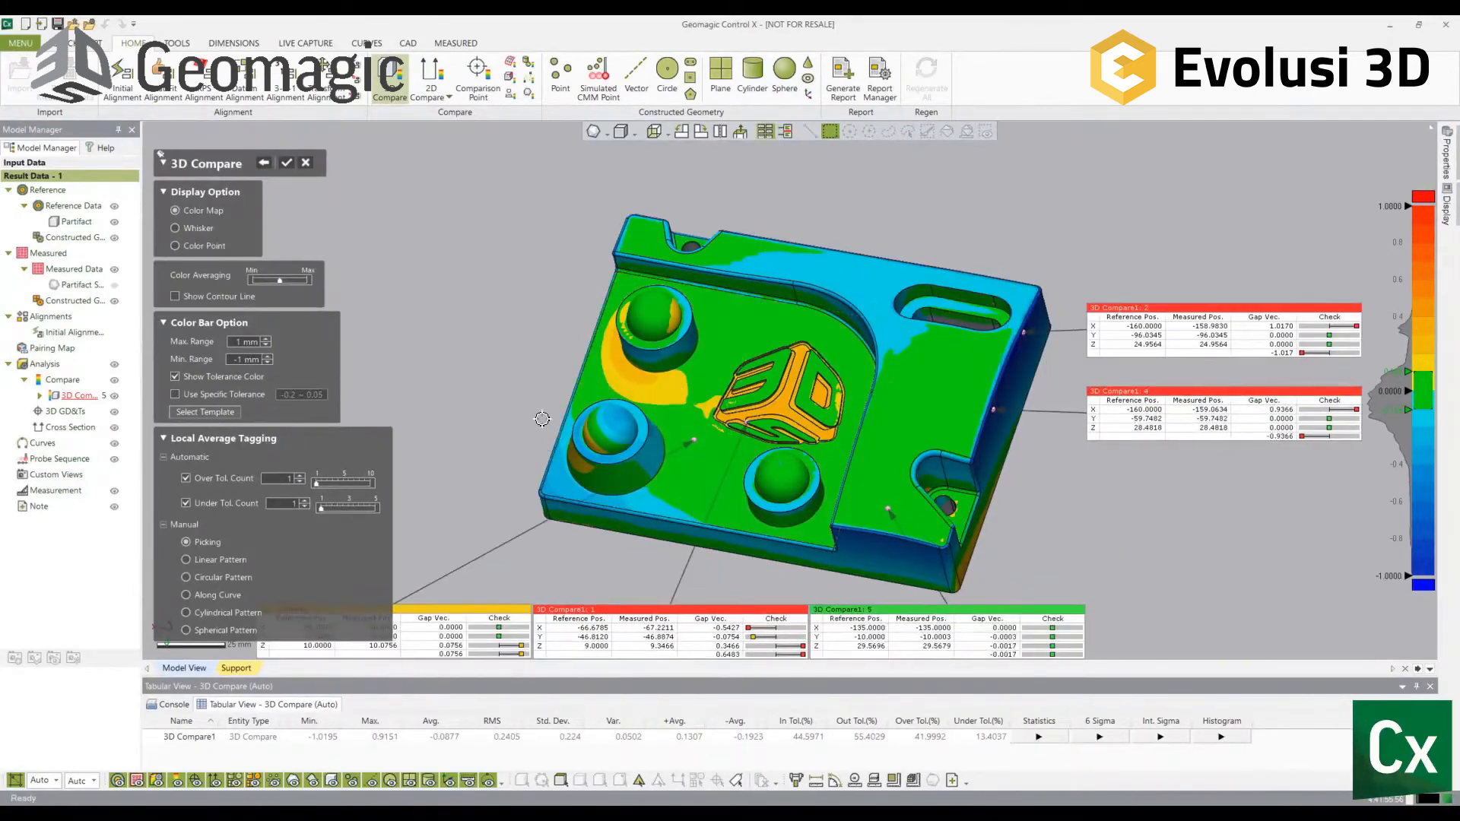
# Step: Turn off the automatic under- and over-tolerance tags and accept the 3D Compare
pyautogui.click(186, 502)
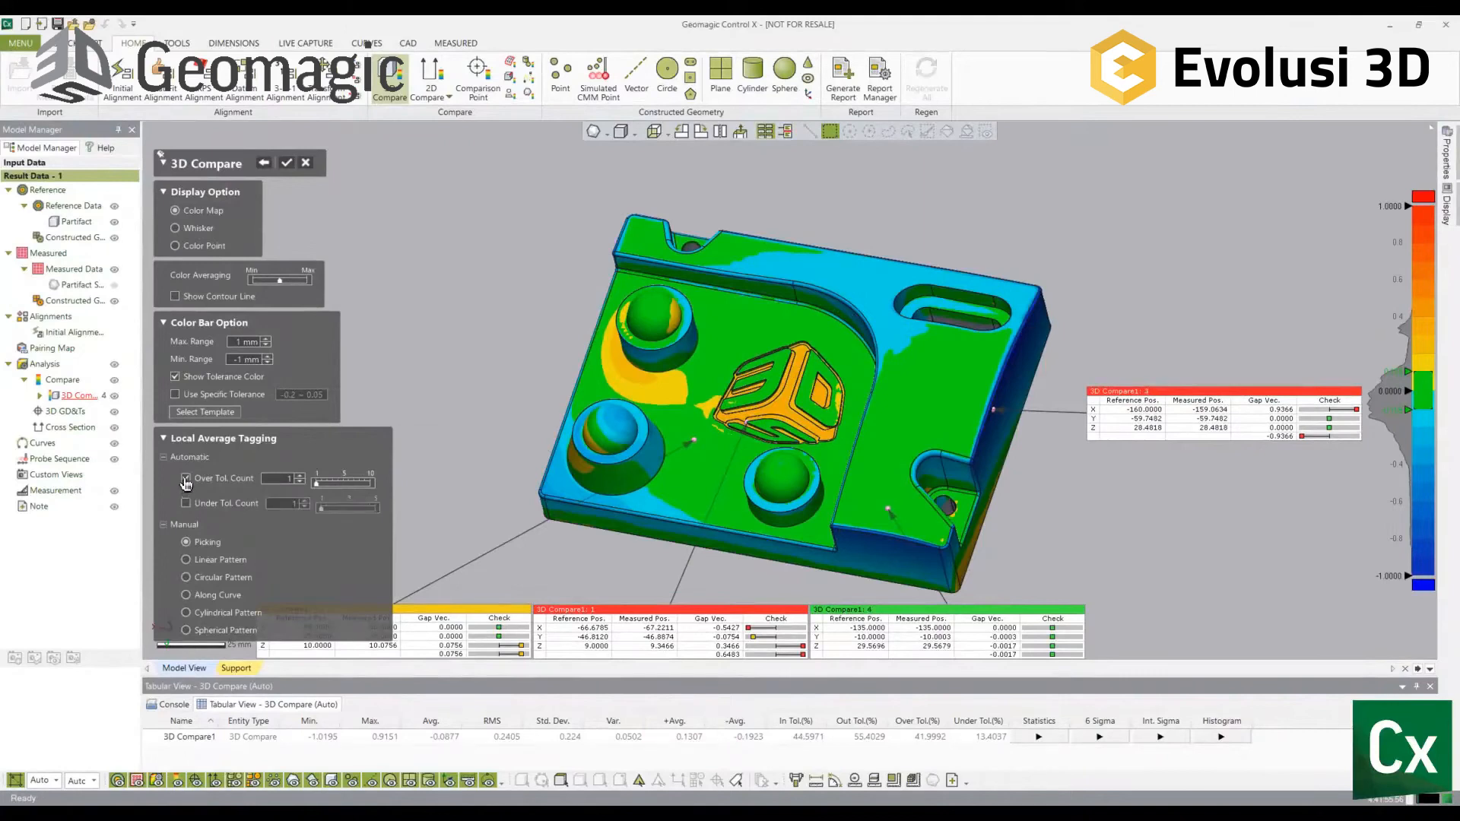
pyautogui.click(185, 478)
pyautogui.click(285, 162)
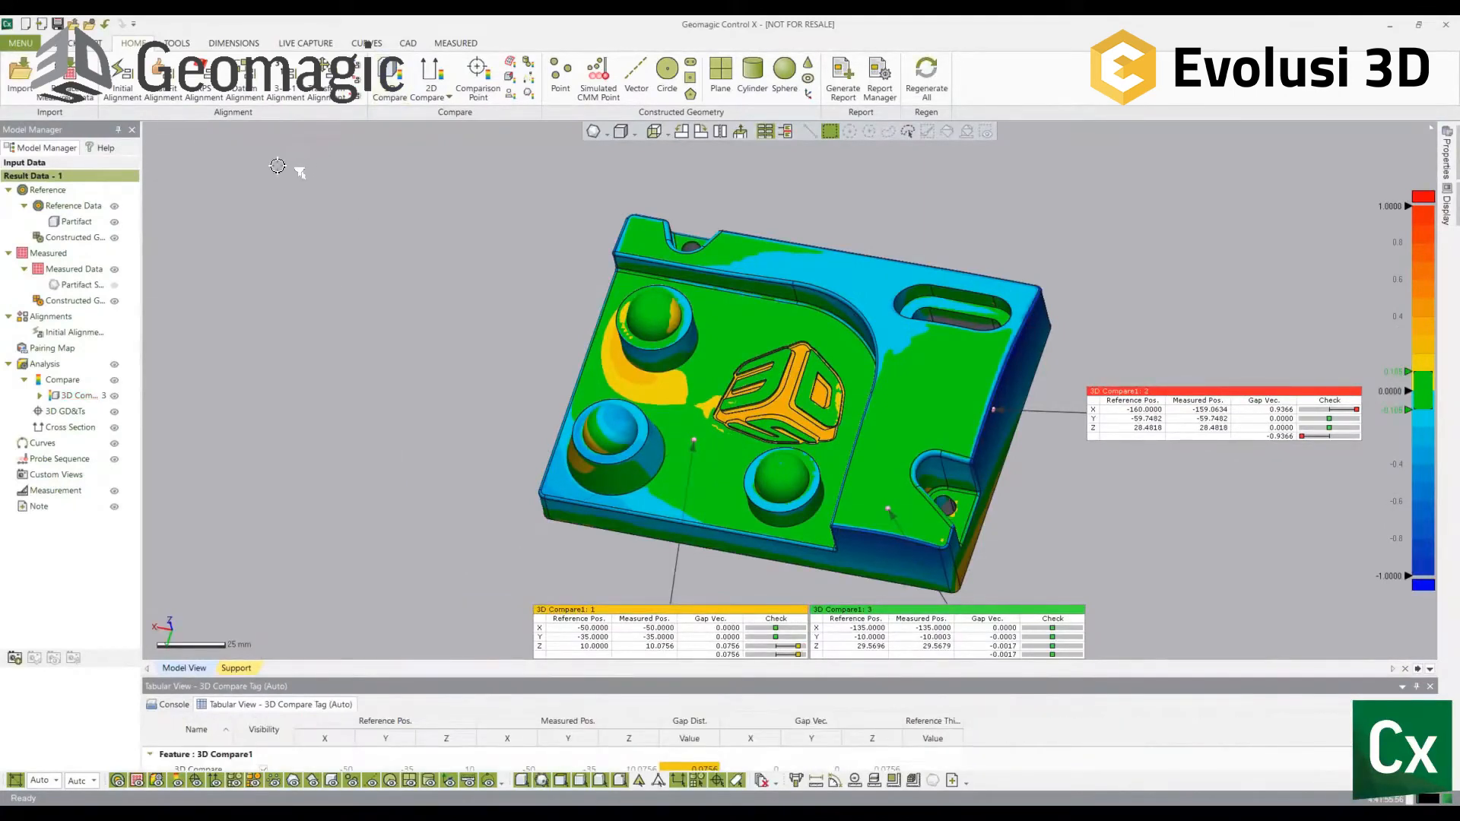
# Step: Hide the 3D Compare result and show it again
pyautogui.click(116, 397)
pyautogui.click(116, 397)
pyautogui.click(177, 783)
pyautogui.click(177, 781)
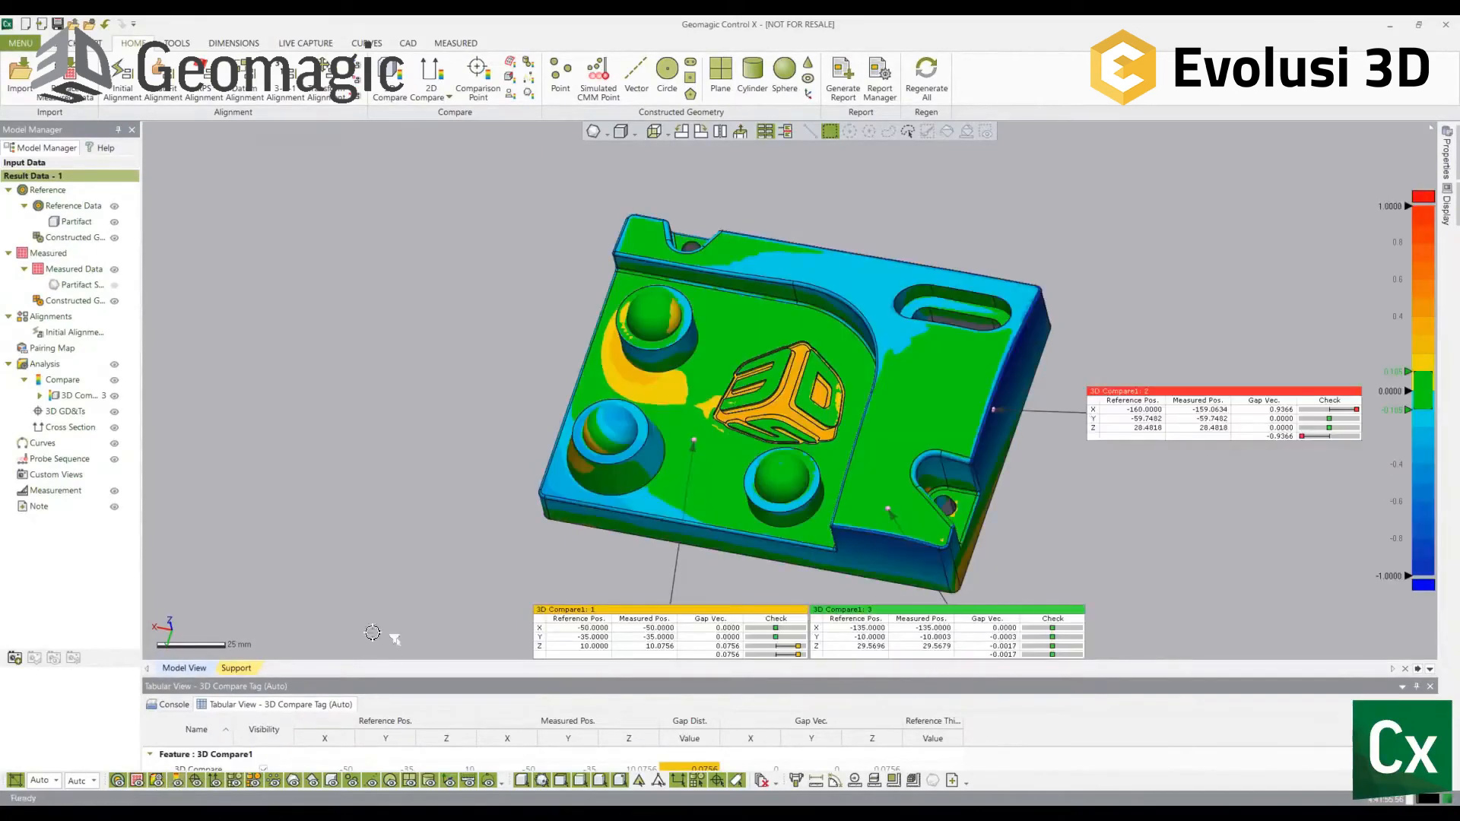